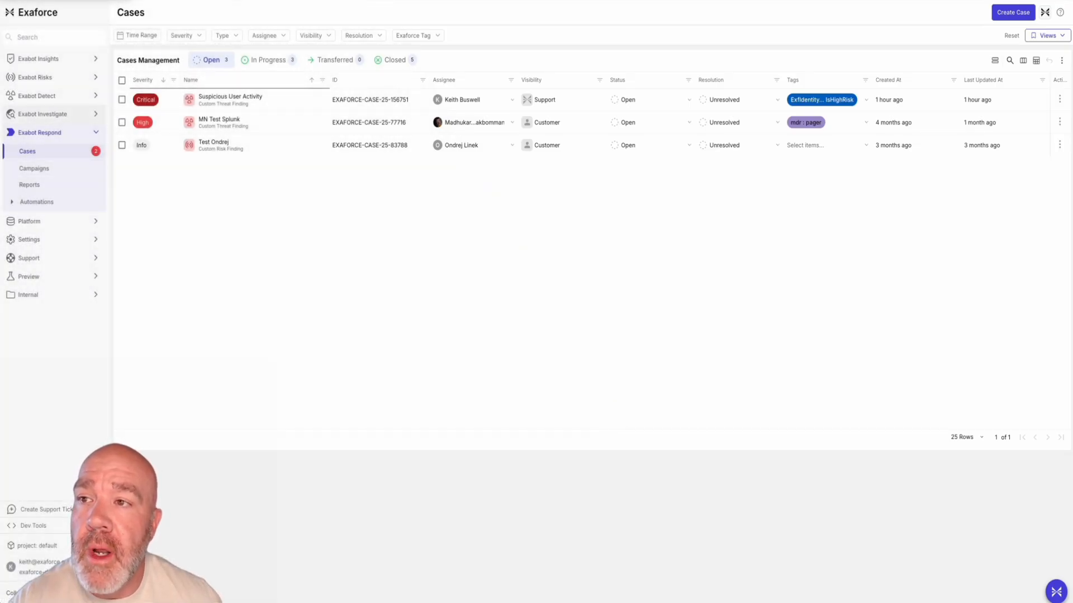
Open the monthly executive report dated 10/01/2025 from the Exabot Respond reports
left_click(50, 114)
left_click(42, 134)
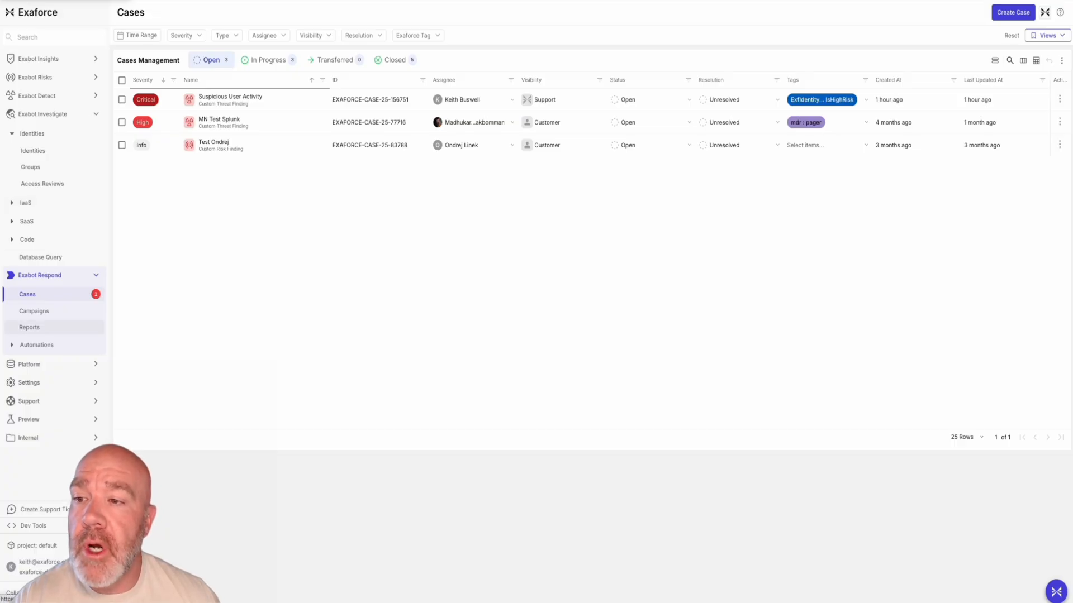
left_click(29, 327)
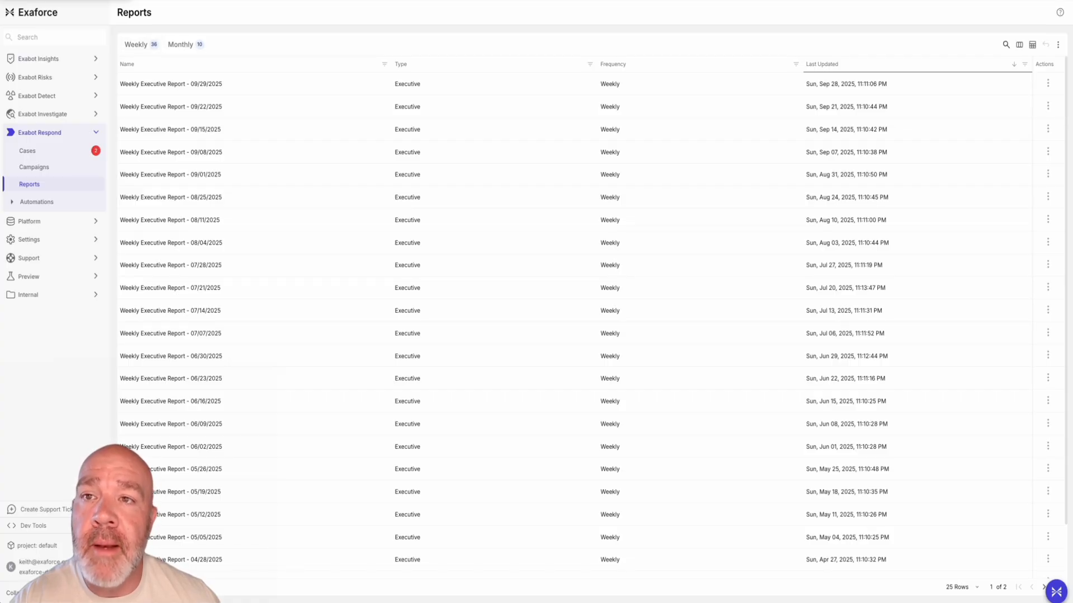
left_click(187, 44)
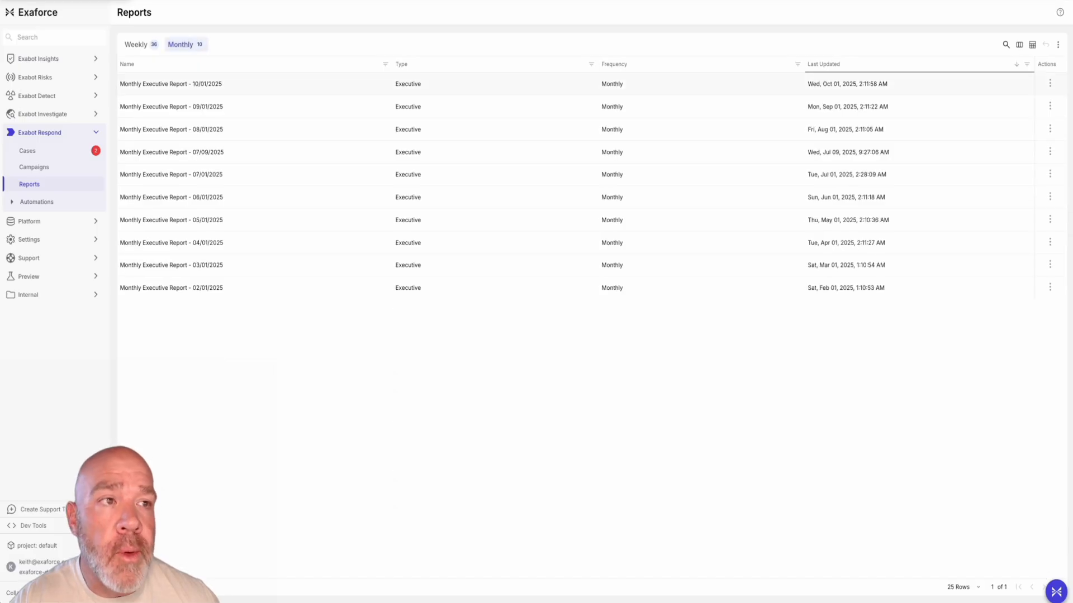
left_click(372, 83)
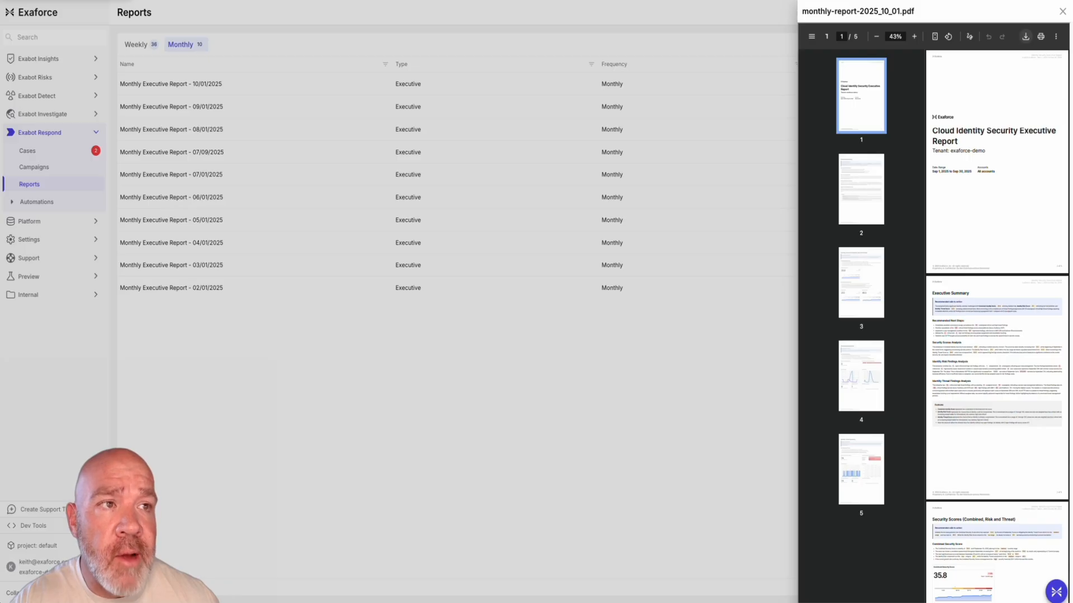
Save the report PDF to the Downloads folder as "download" and open the saved file
left_click(1025, 37)
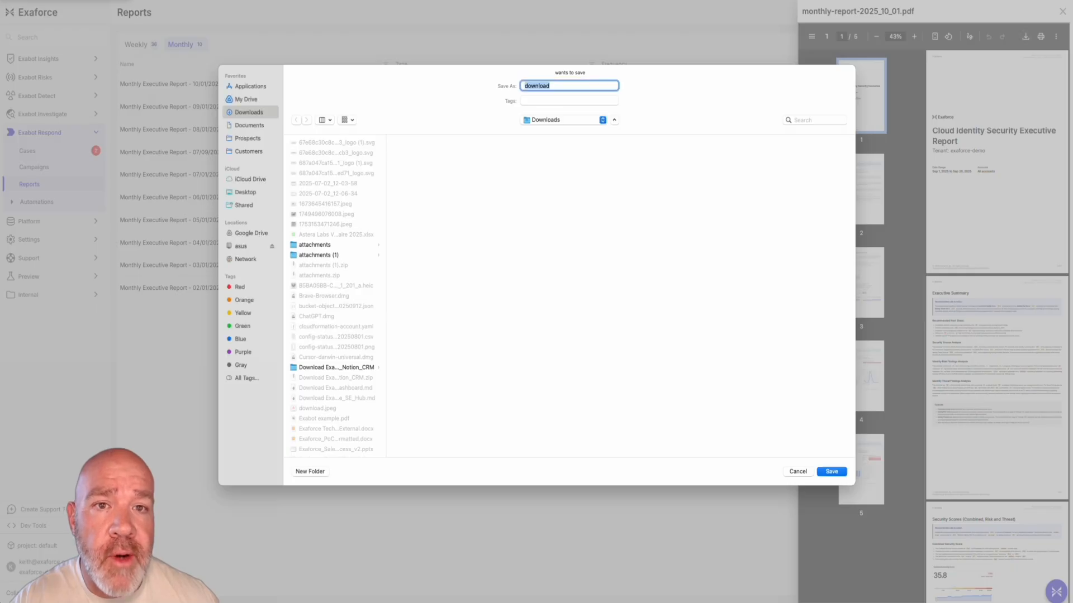
key("Return")
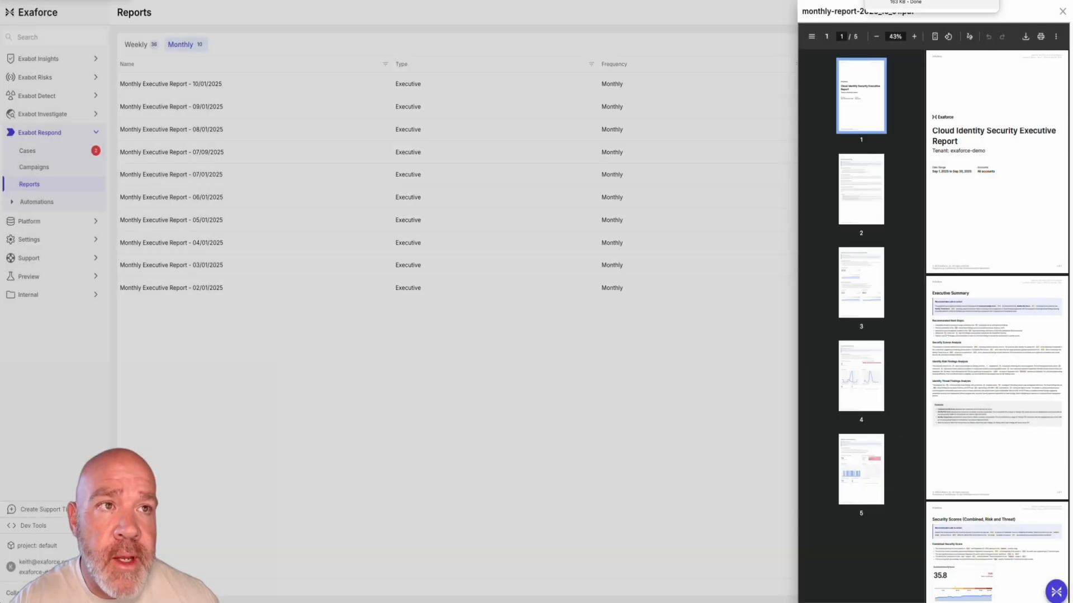
left_click(916, 2)
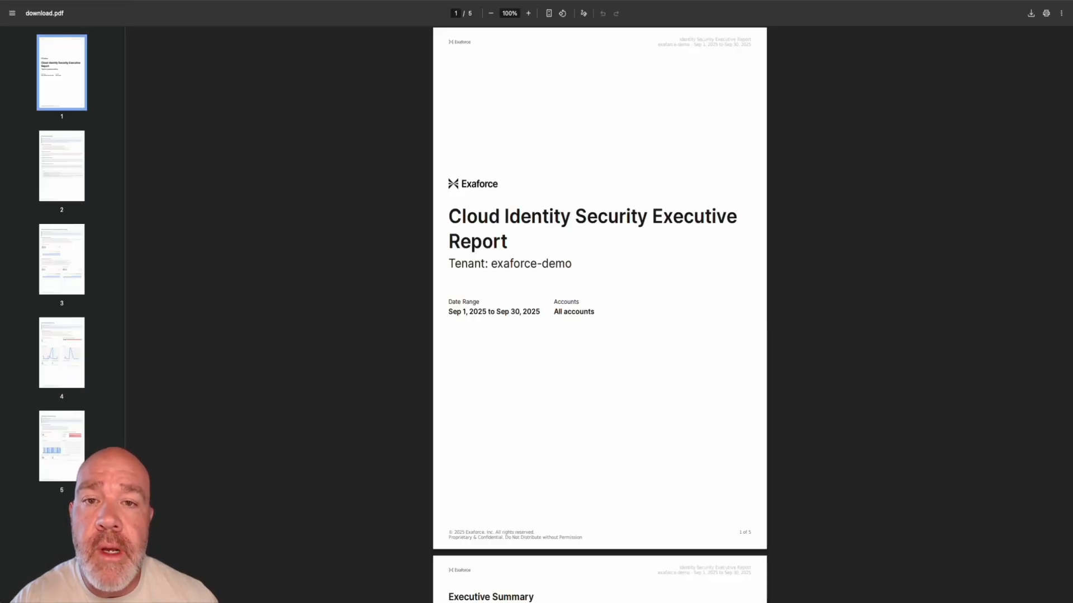
Read the downloaded report from the Executive Summary at 140% zoom through the Identity Threat Summary, and close the report preview in Exaforce
scroll(600, 316, "down", 7)
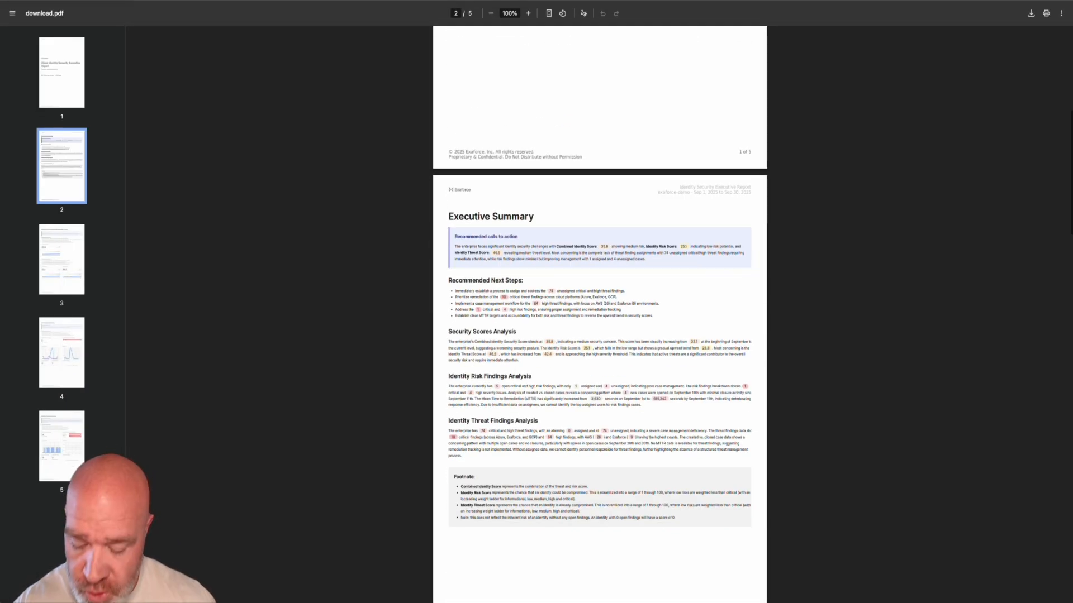
scroll(600, 315, "up", 4)
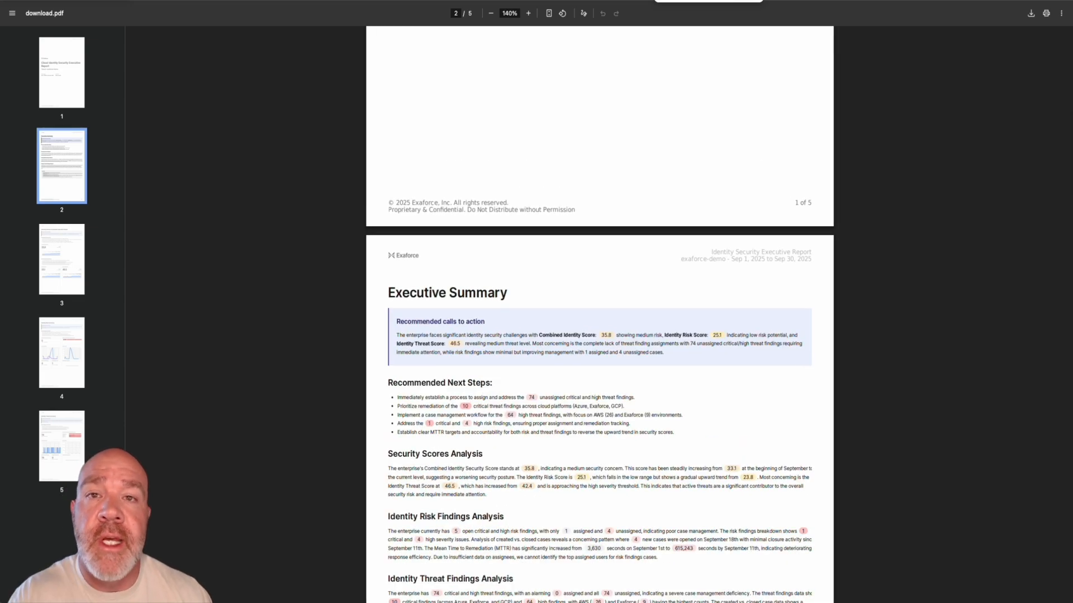
scroll(600, 316, "down", 4)
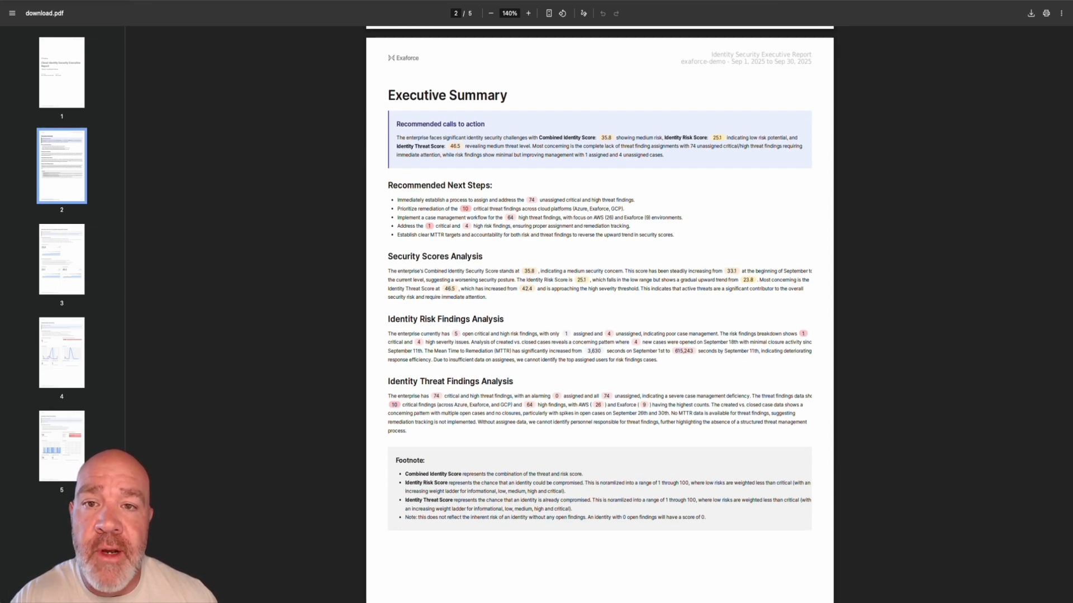
scroll(599, 315, "down", 2)
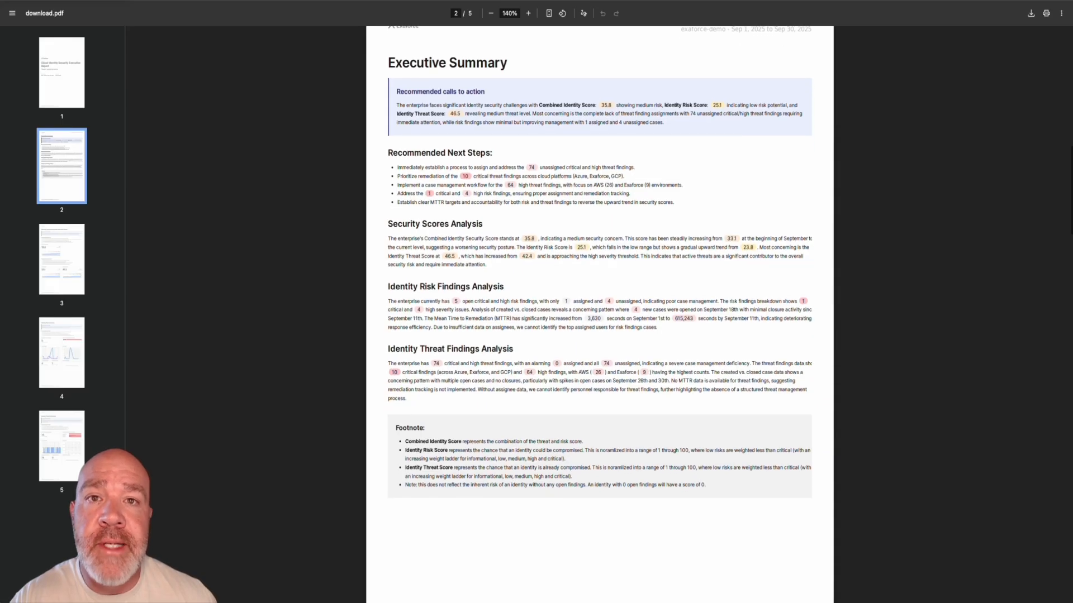
scroll(600, 316, "down", 1)
scroll(600, 316, "down", 3)
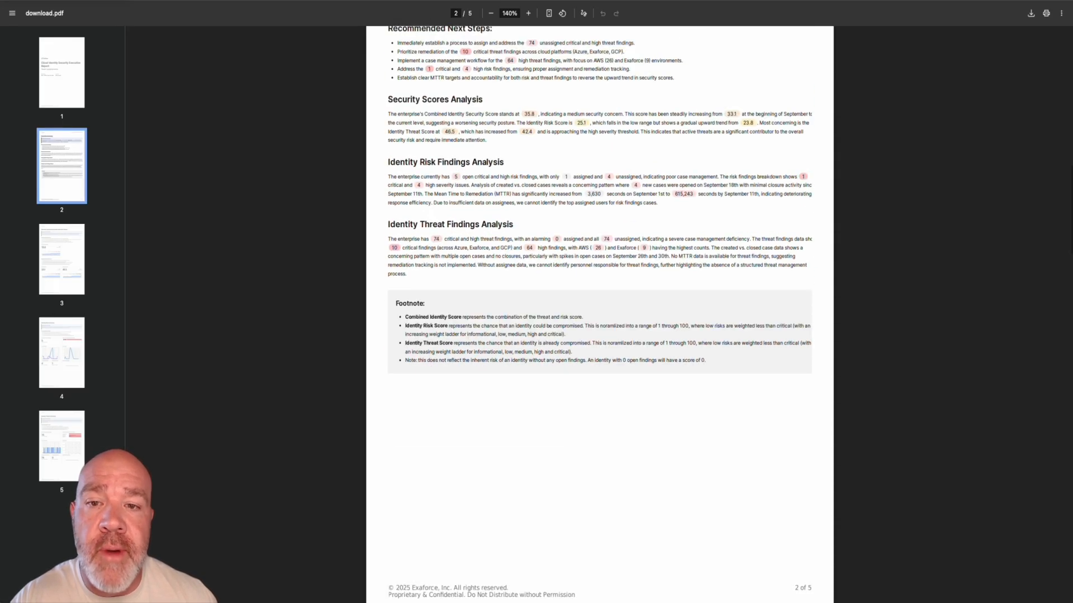
scroll(599, 315, "down", 20)
scroll(599, 316, "down", 1)
scroll(599, 315, "down", 18)
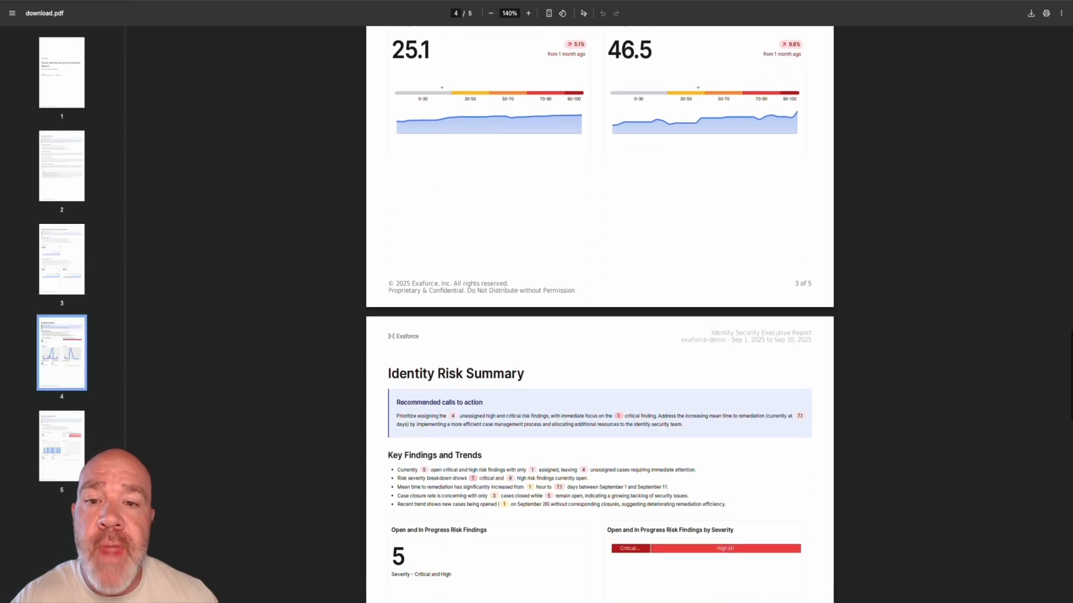
scroll(600, 316, "down", 13)
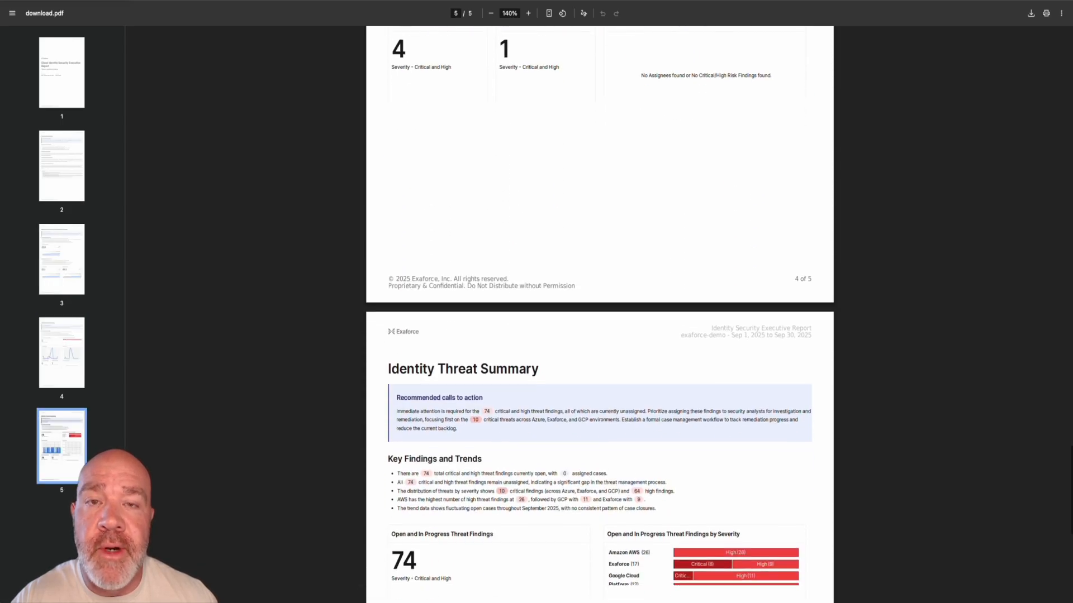
scroll(599, 316, "down", 1)
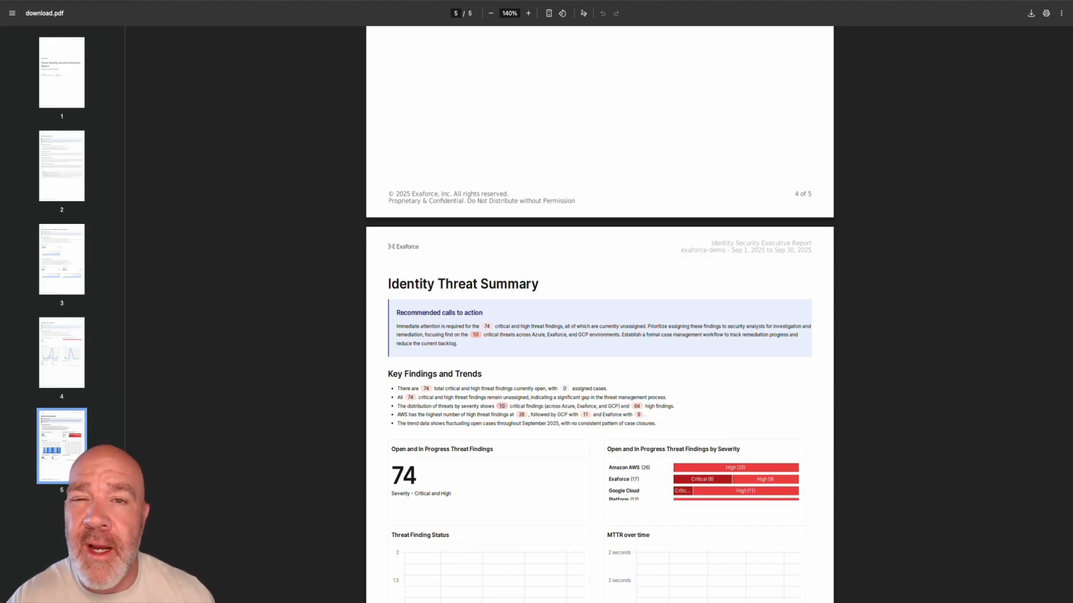
scroll(600, 313, "down", 6)
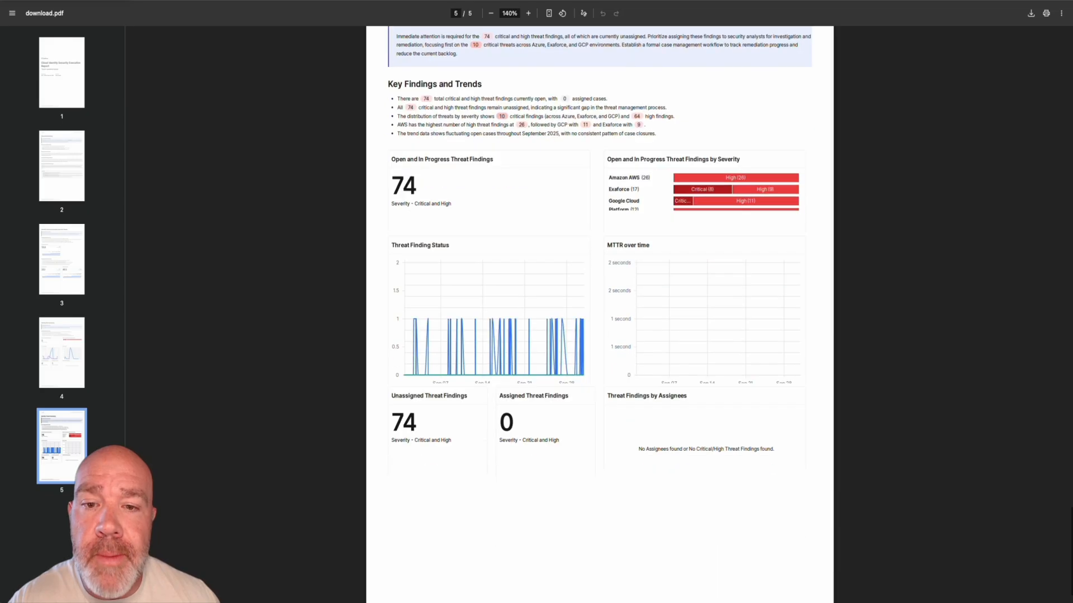
scroll(599, 313, "up", 7)
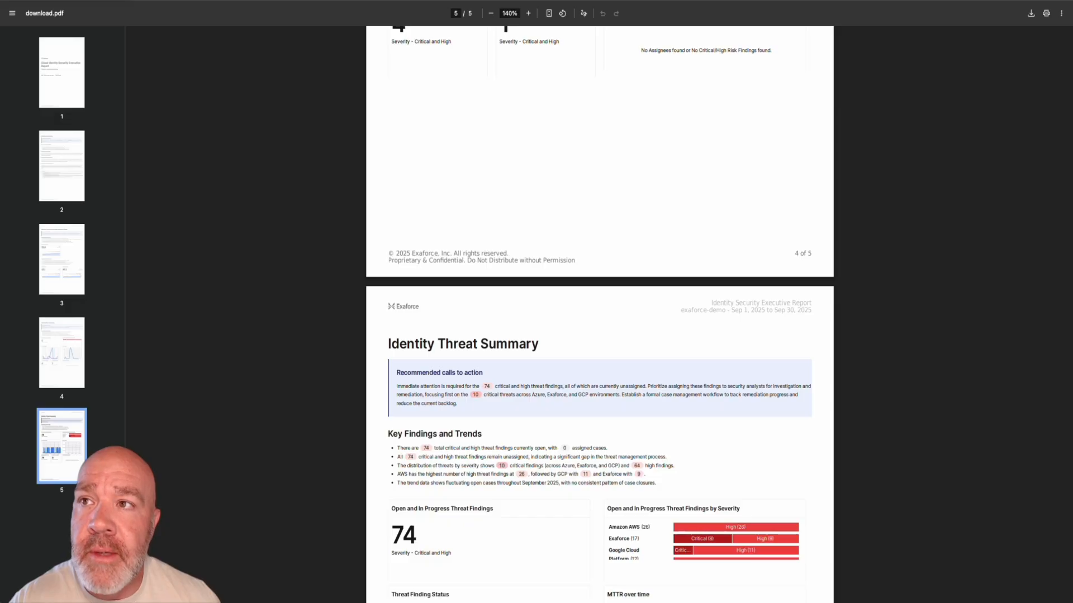
scroll(599, 313, "down", 1)
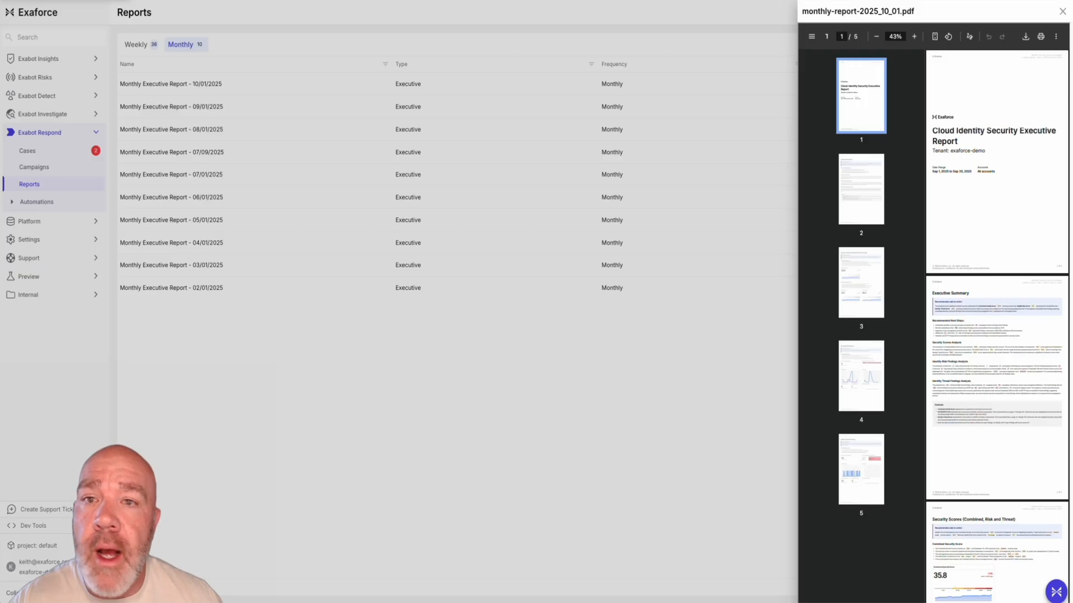
left_click(1062, 11)
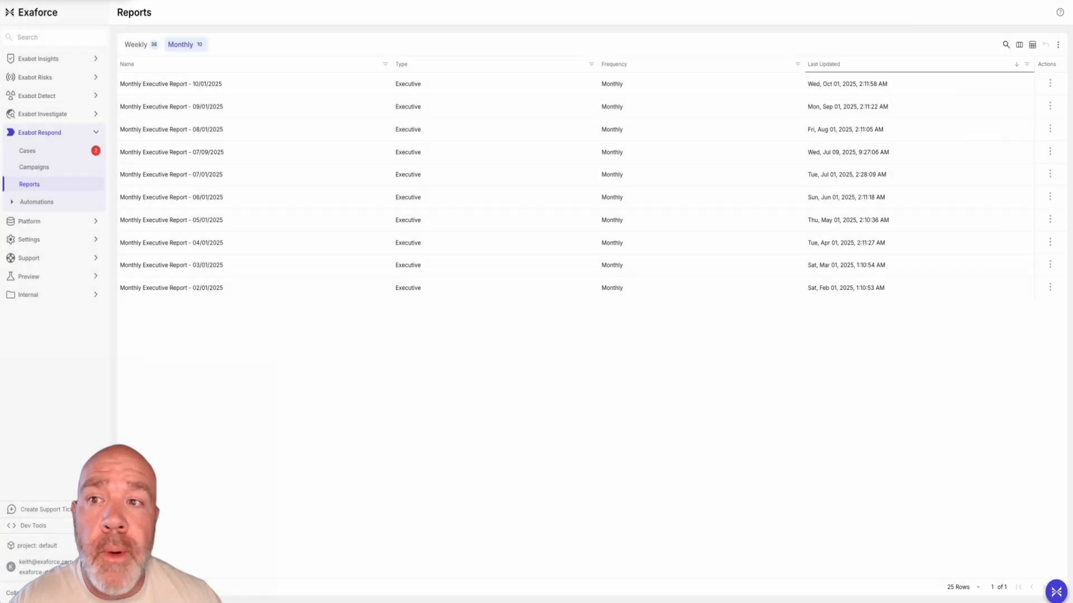
Open the automation rule "Managed Services - JIRA - Threat Finding exaforce - Created | Updated" for editing
left_click(37, 201)
left_click(44, 218)
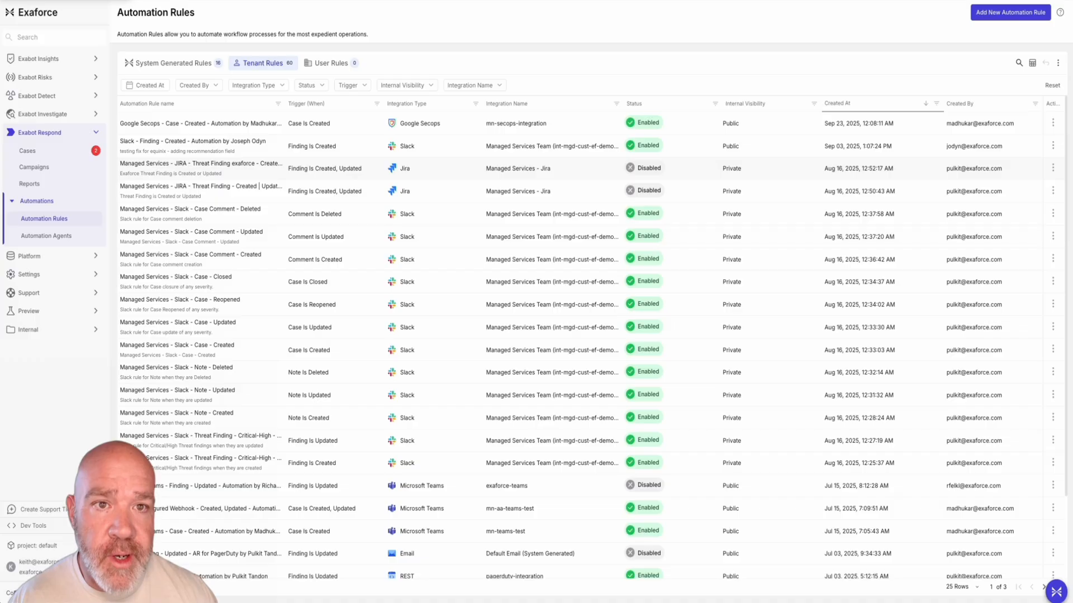
left_click(1053, 168)
left_click(1036, 203)
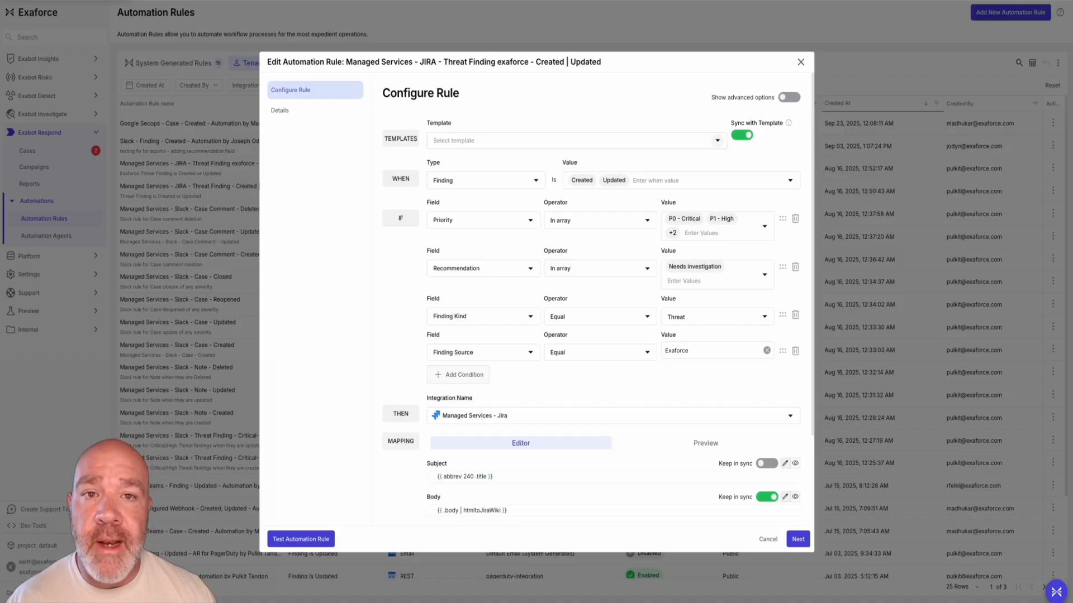
Browse the sample templates offered for the automation rule, from Incident.io and Jira to Slack, Email and Microsoft Teams Bot, without choosing one
left_click(718, 141)
scroll(575, 241, "down", 15)
scroll(575, 240, "up", 4)
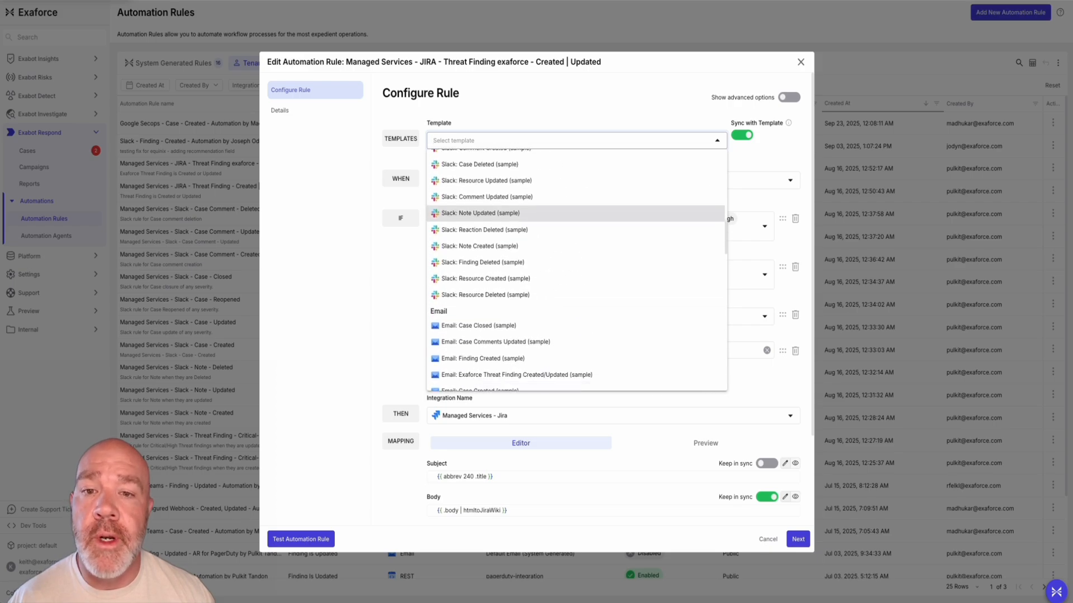
scroll(576, 290, "up", 4)
scroll(576, 268, "up", 5)
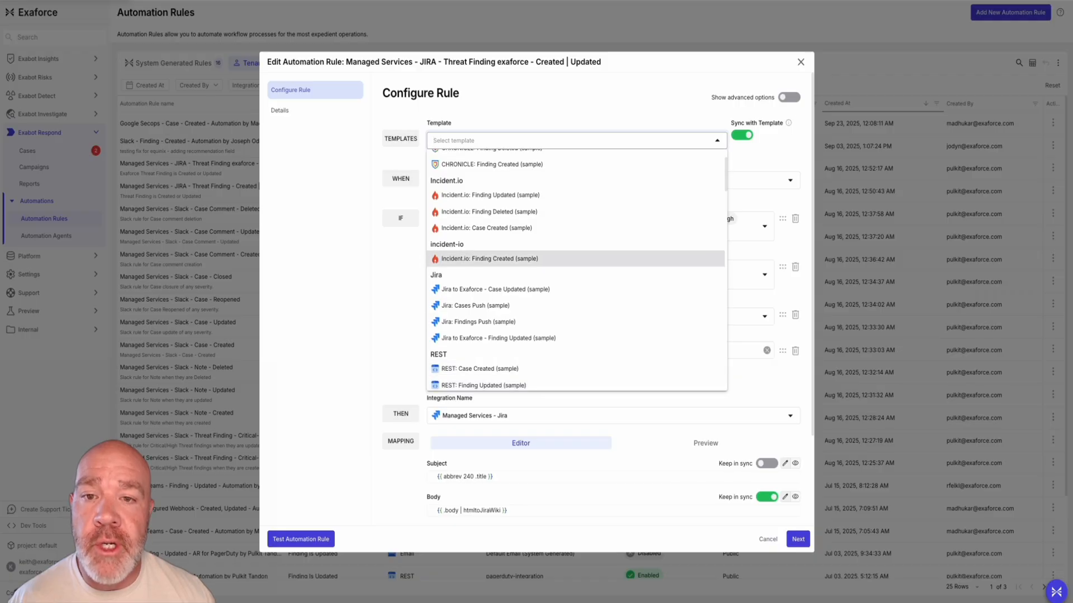
scroll(576, 211, "up", 1)
scroll(575, 201, "down", 15)
scroll(575, 268, "down", 10)
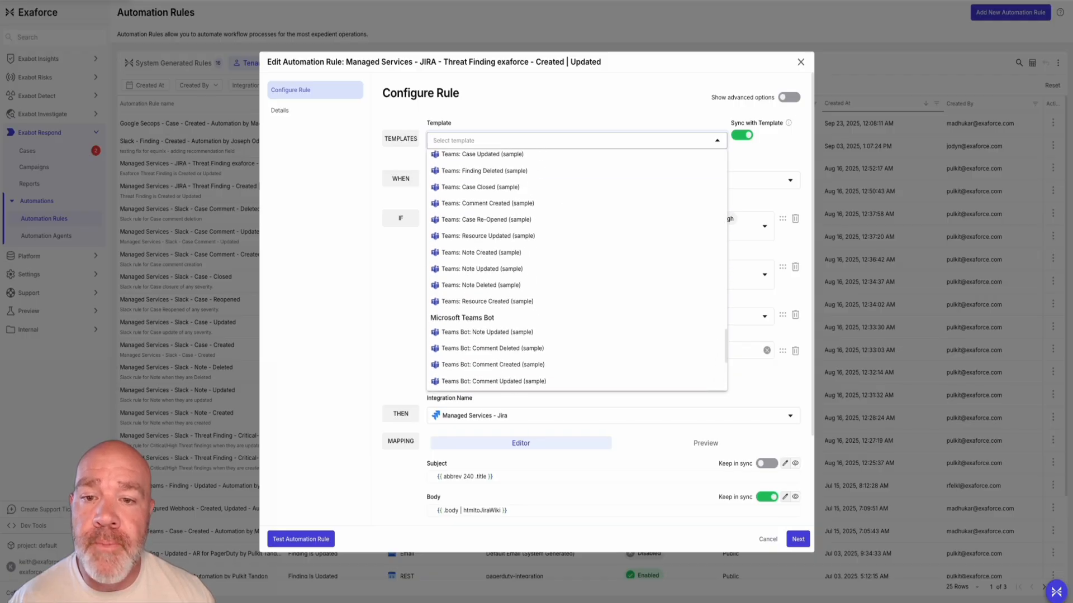
scroll(576, 295, "up", 1)
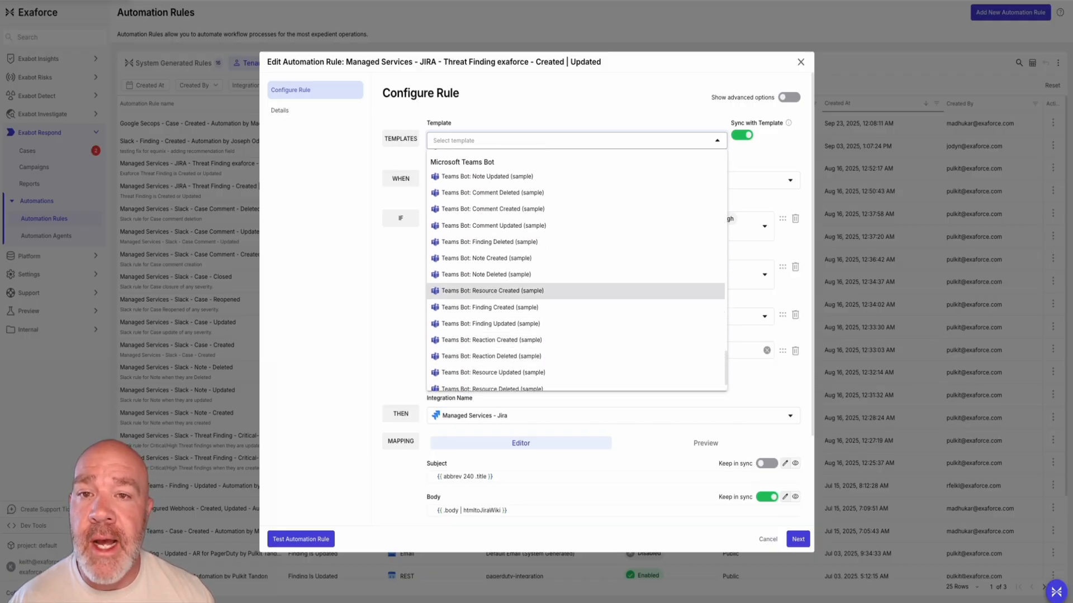
left_click(575, 101)
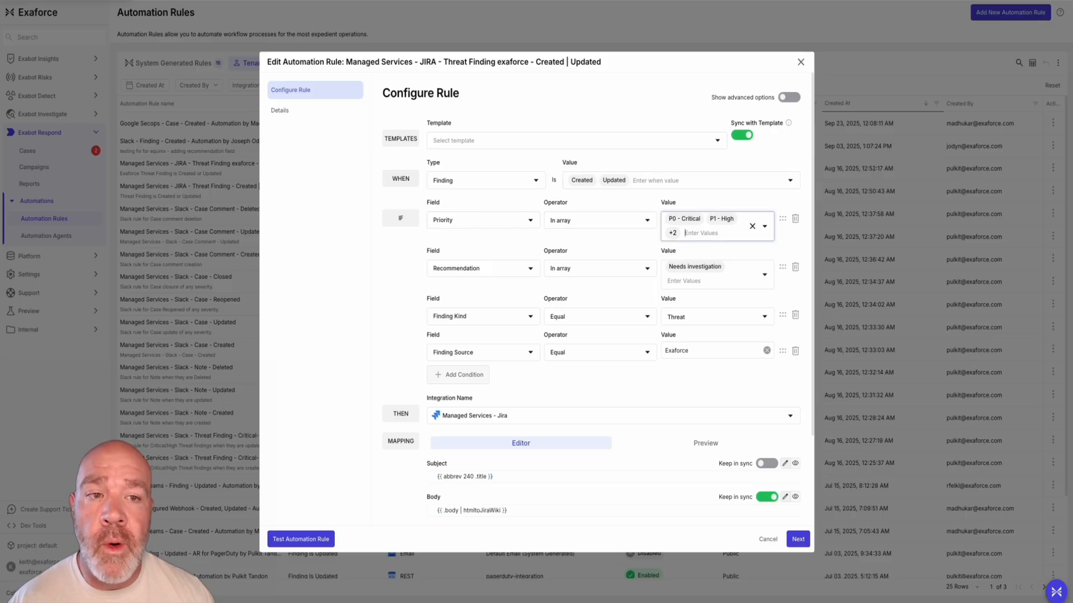
Examine the rule's available priority values, its remaining conditions, and the subject, body, status and priority mappings
left_click(764, 226)
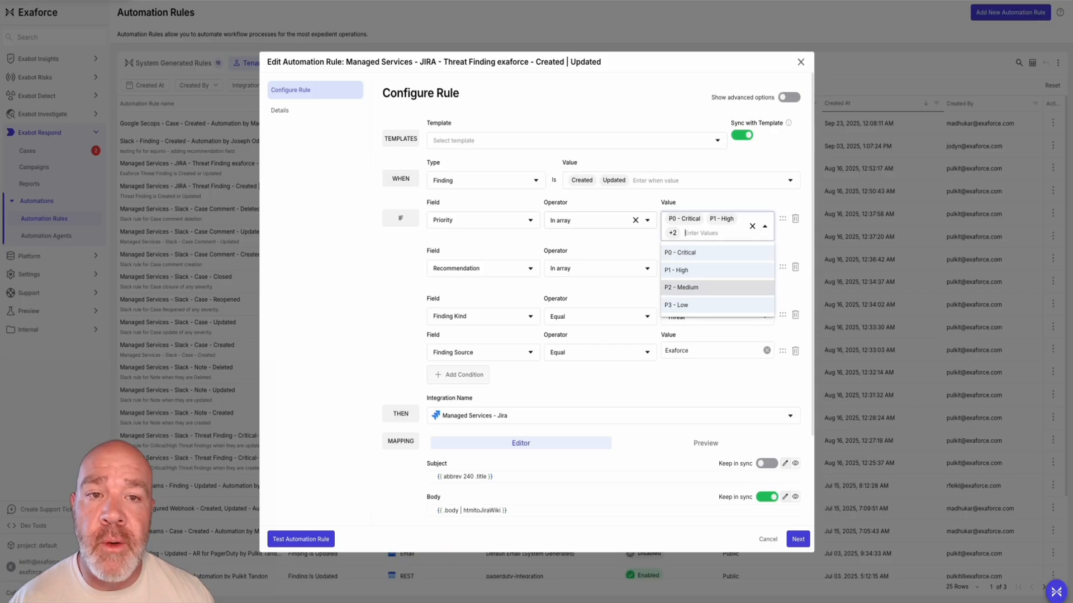
left_click(603, 220)
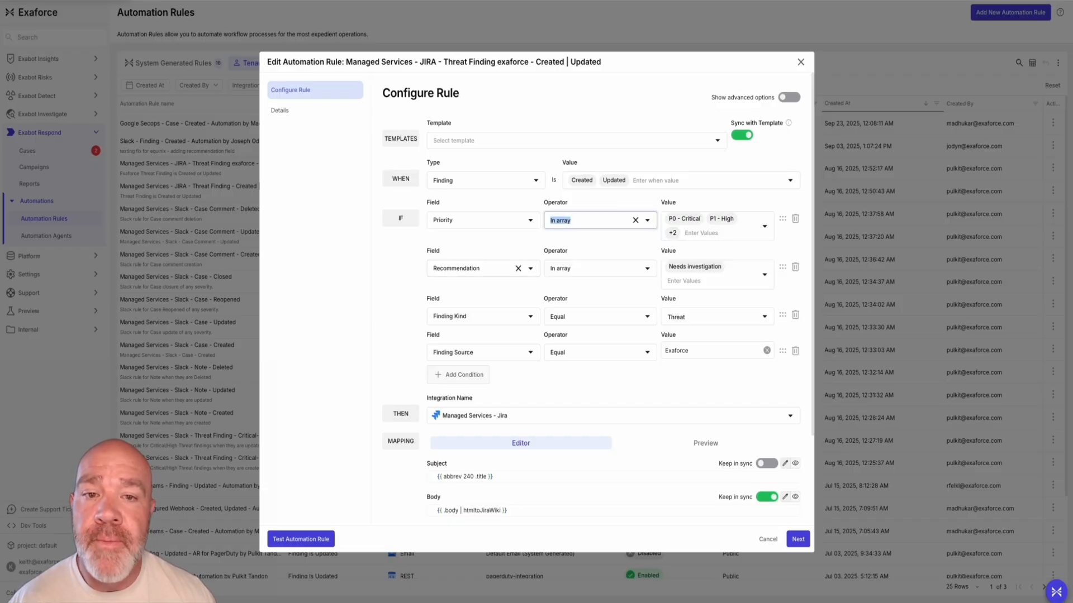
scroll(517, 268, "down", 1)
scroll(726, 262, "down", 1)
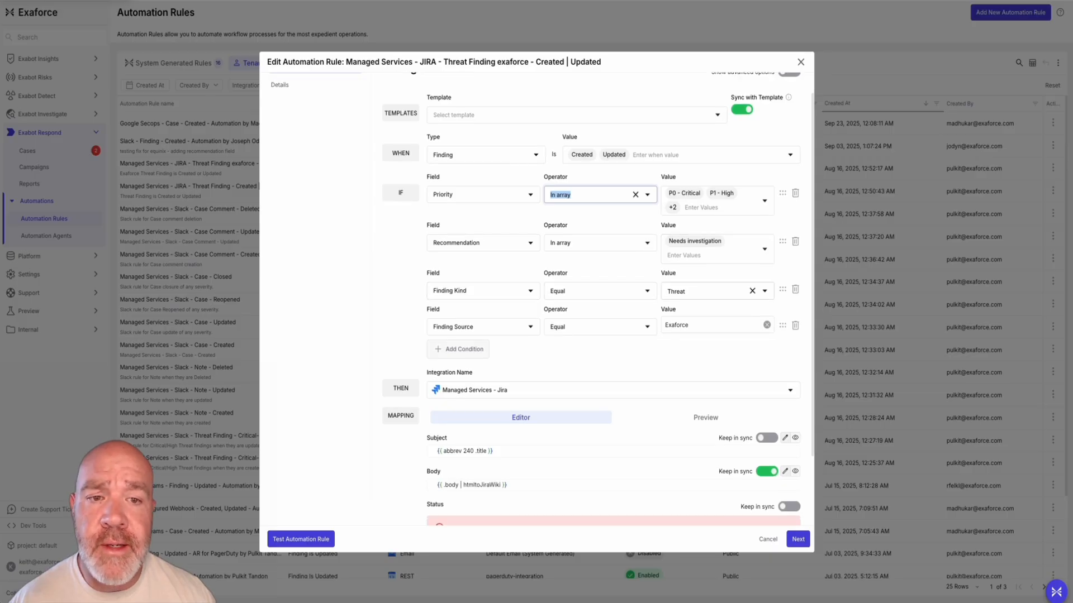
scroll(671, 335, "down", 3)
scroll(671, 335, "down", 2)
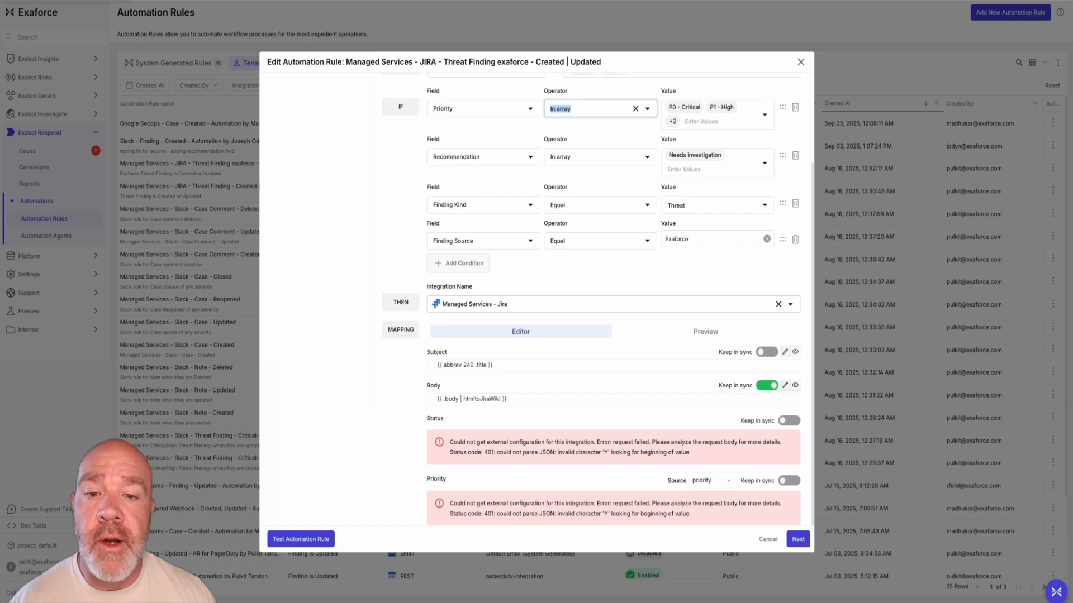
scroll(600, 482, "up", 3)
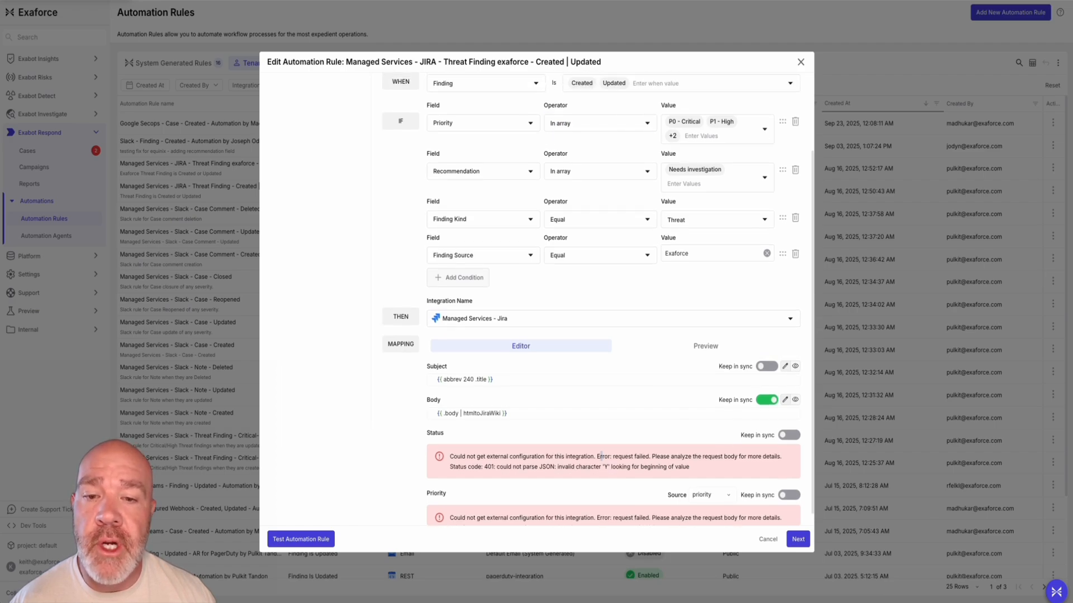
scroll(601, 483, "down", 1)
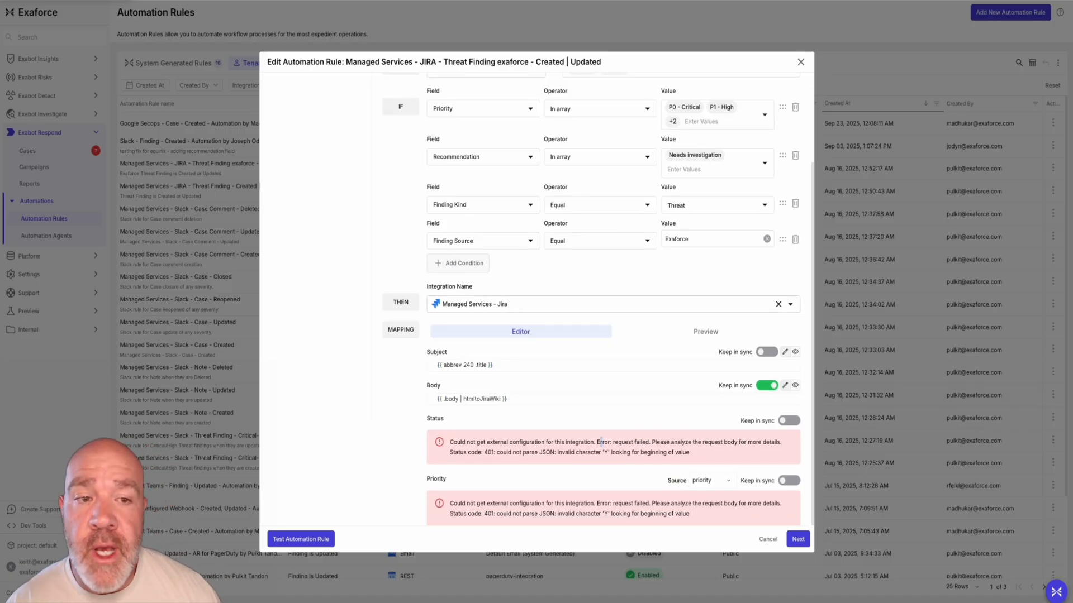
Browse the integrations available for the rule's action, from Jira to Microsoft Teams Bot, keep Managed Services - Jira, and close the rule without saving
left_click(601, 304)
scroll(601, 357, "down", 2)
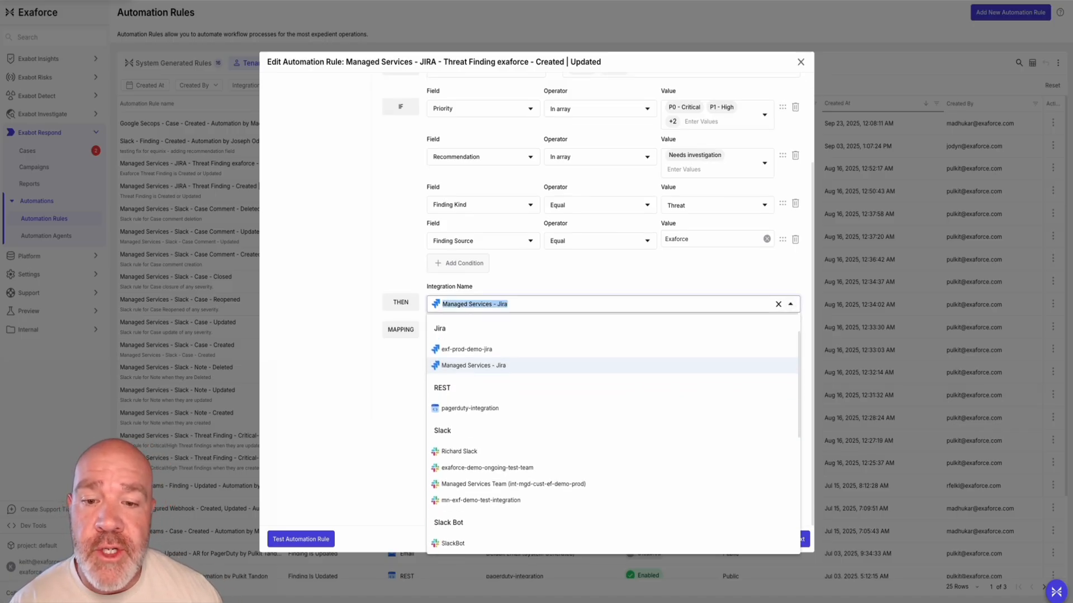
scroll(612, 435, "down", 2)
scroll(612, 436, "up", 3)
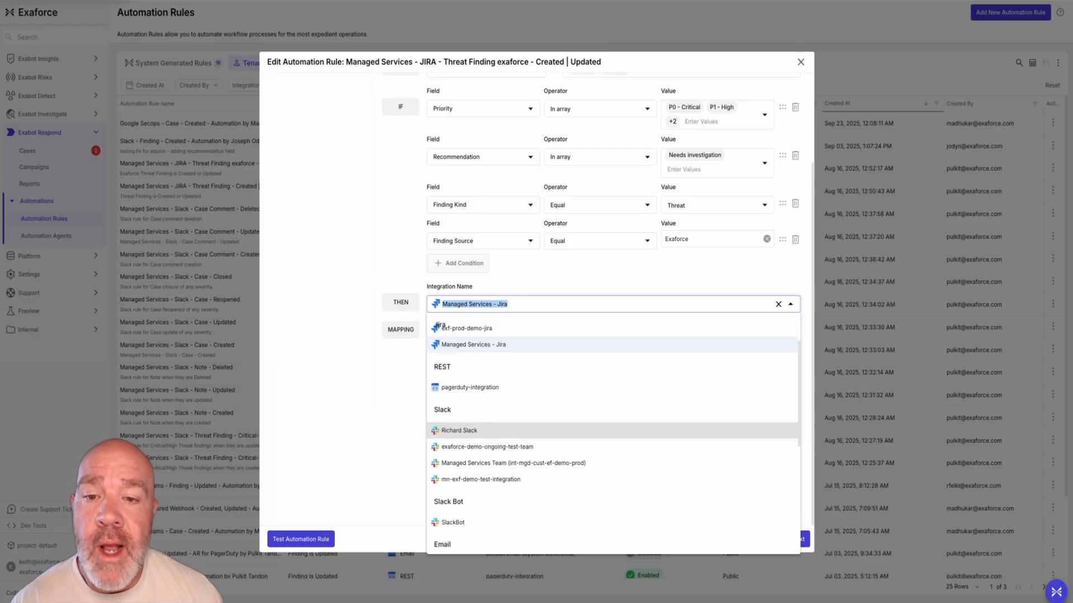
scroll(613, 380, "down", 1)
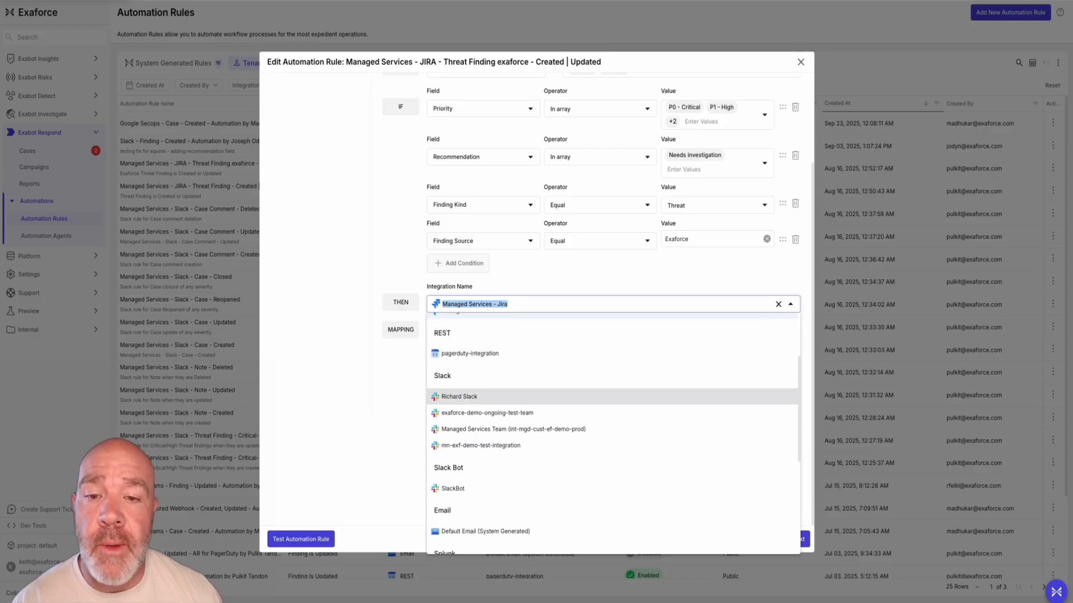
scroll(612, 391, "down", 5)
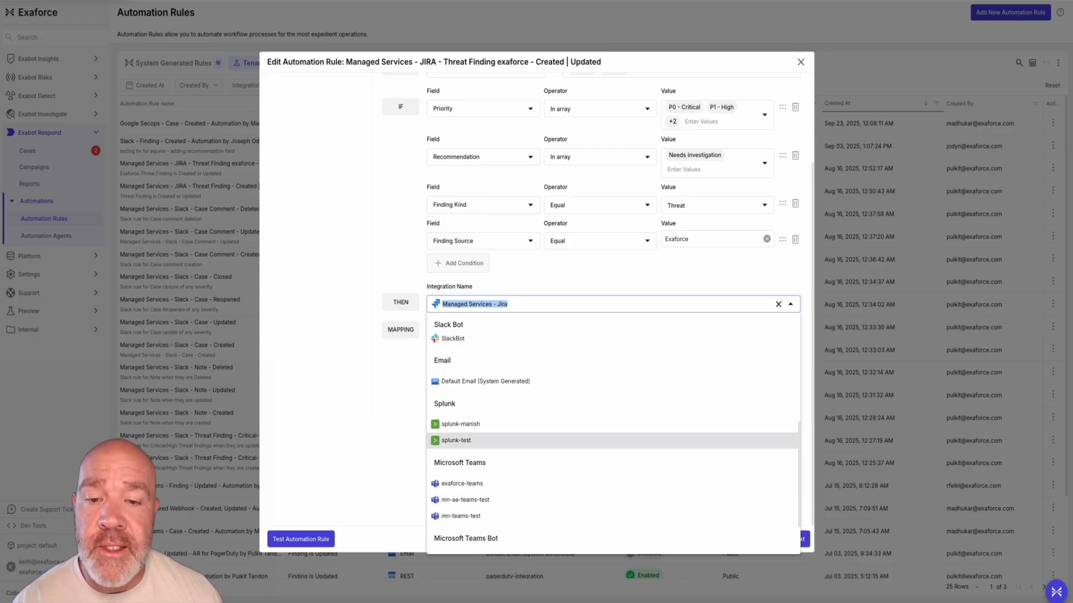
scroll(612, 440, "up", 5)
left_click(509, 409)
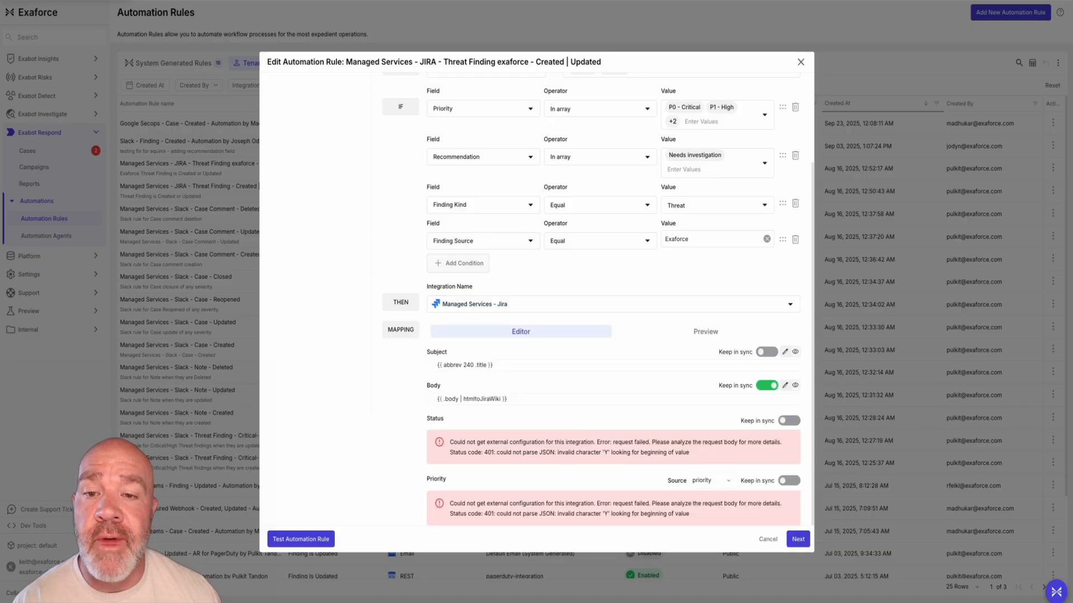
scroll(591, 302, "up", 4)
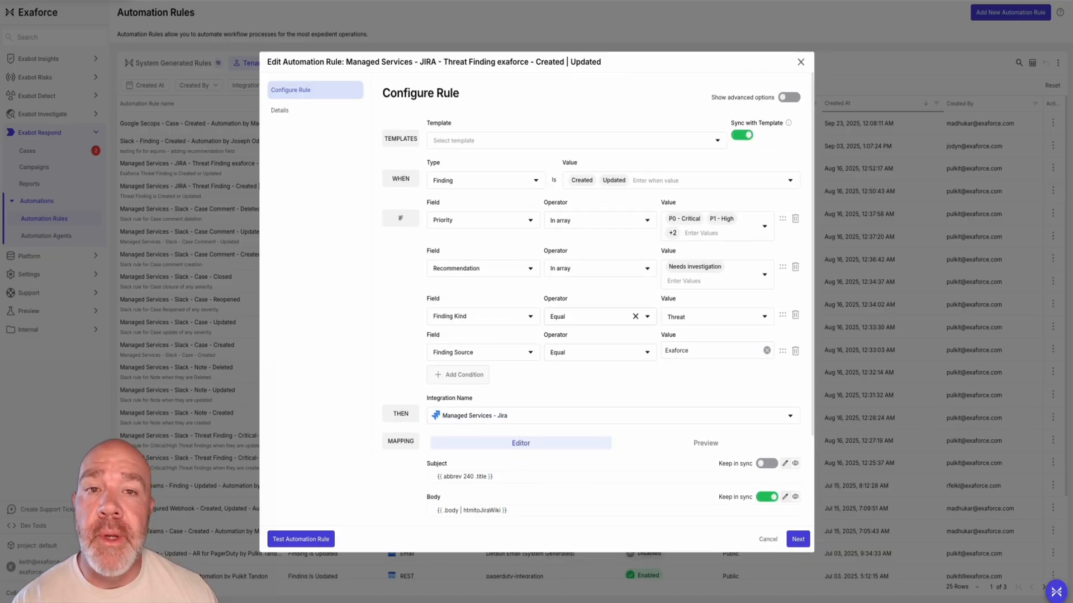
key("Escape")
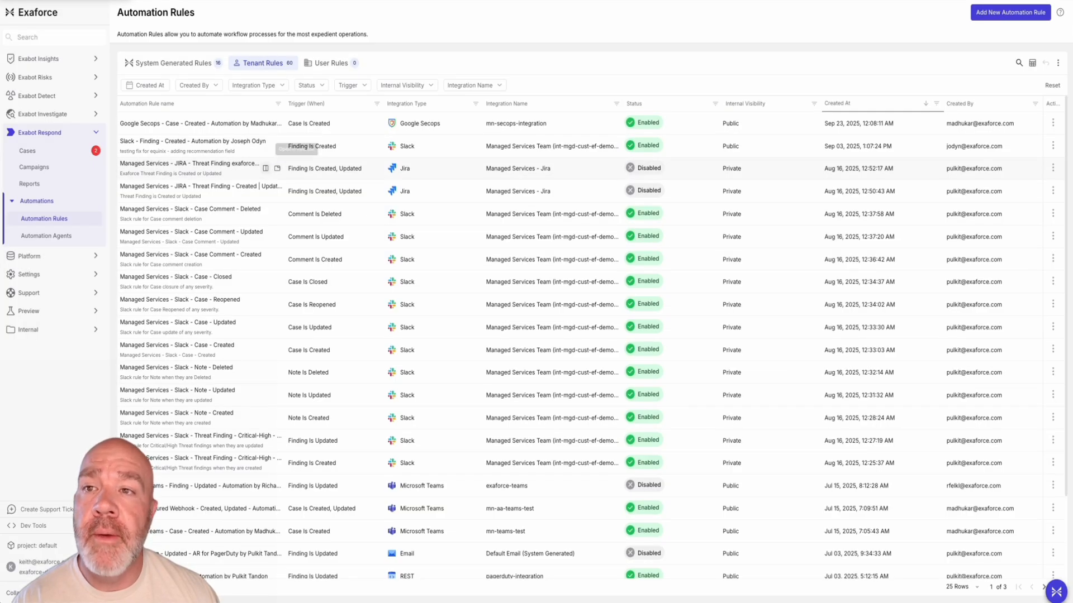
Preview a new automation rule based on the "CHRONICLE: Finding Created (sample)" template, including its body mapping, and discard it
left_click(1010, 12)
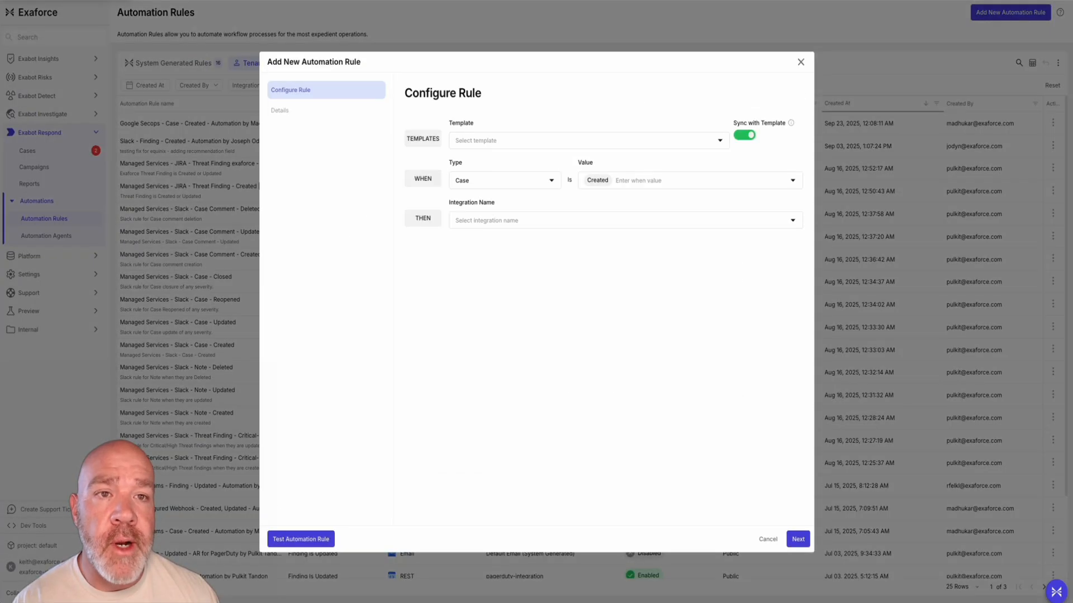
left_click(581, 140)
left_click(520, 222)
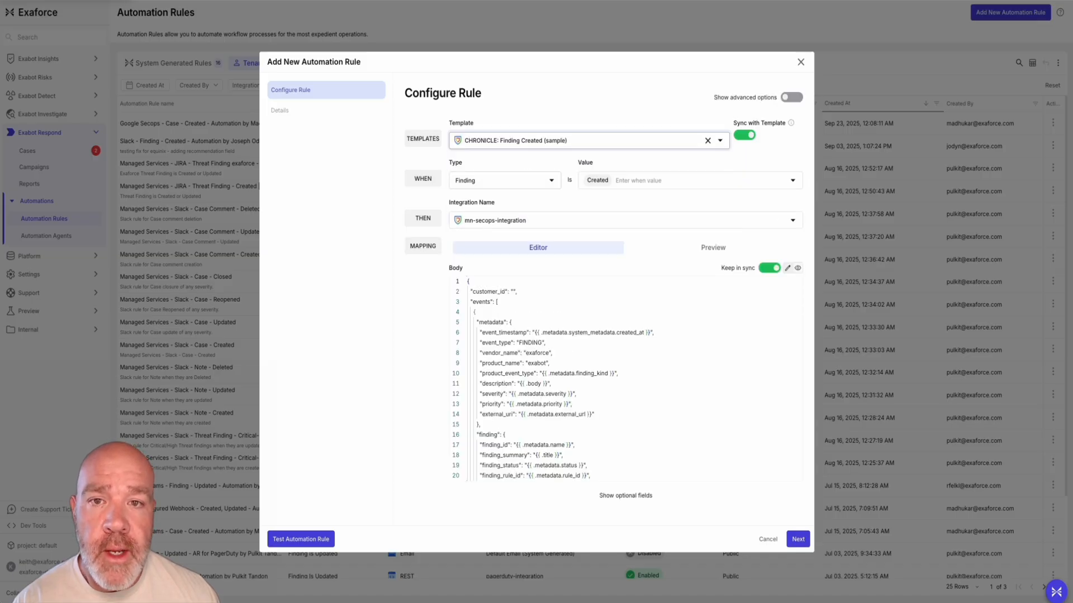
scroll(626, 379, "down", 1)
scroll(626, 379, "up", 1)
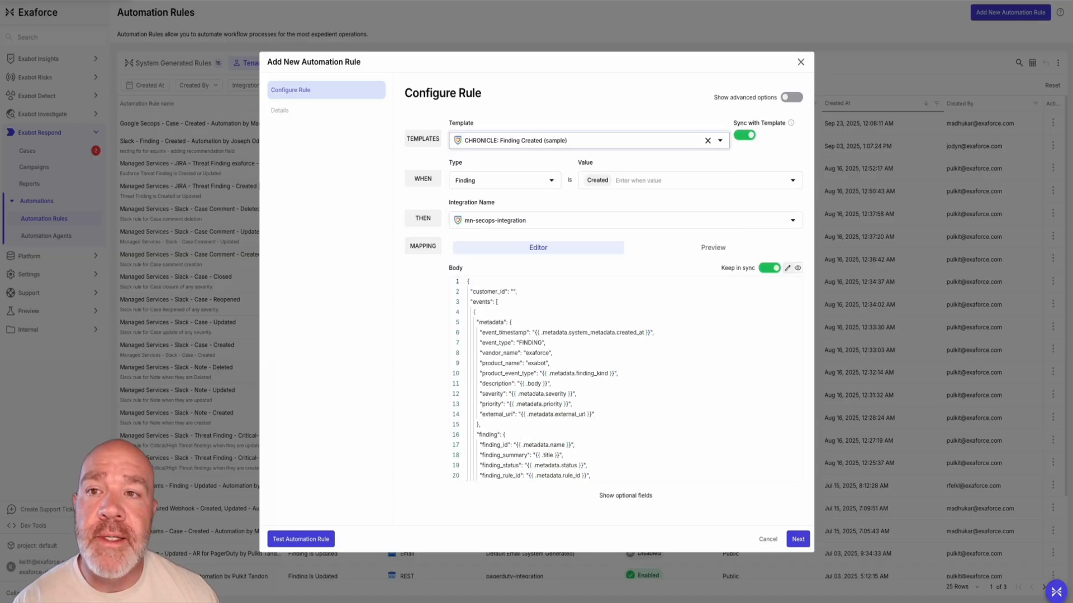
key("Escape")
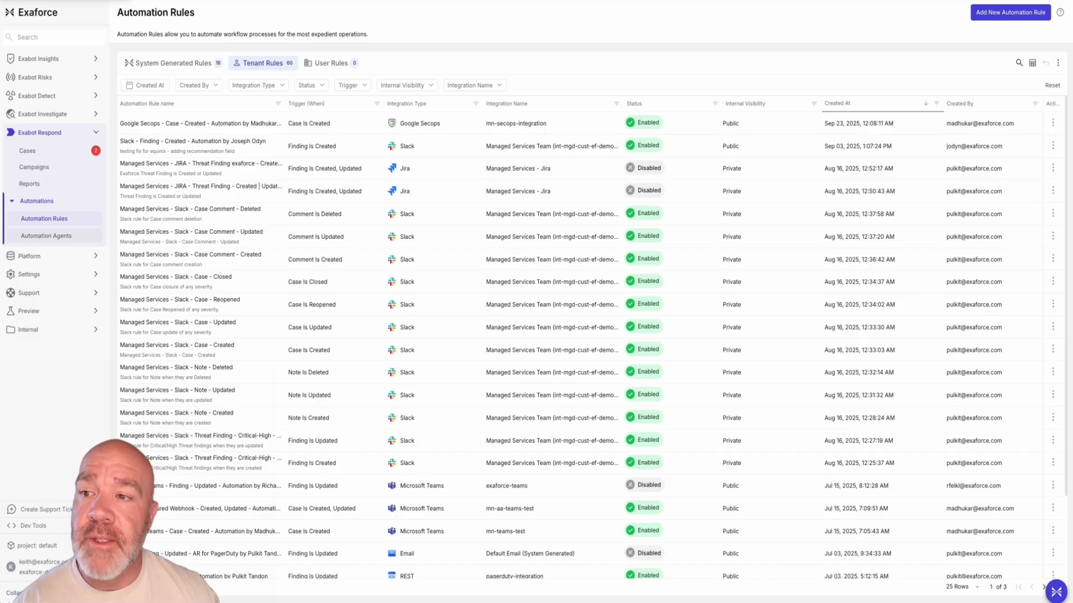
Go to the Automation Agents list and open the User Confirmation agent's workflow
left_click(47, 236)
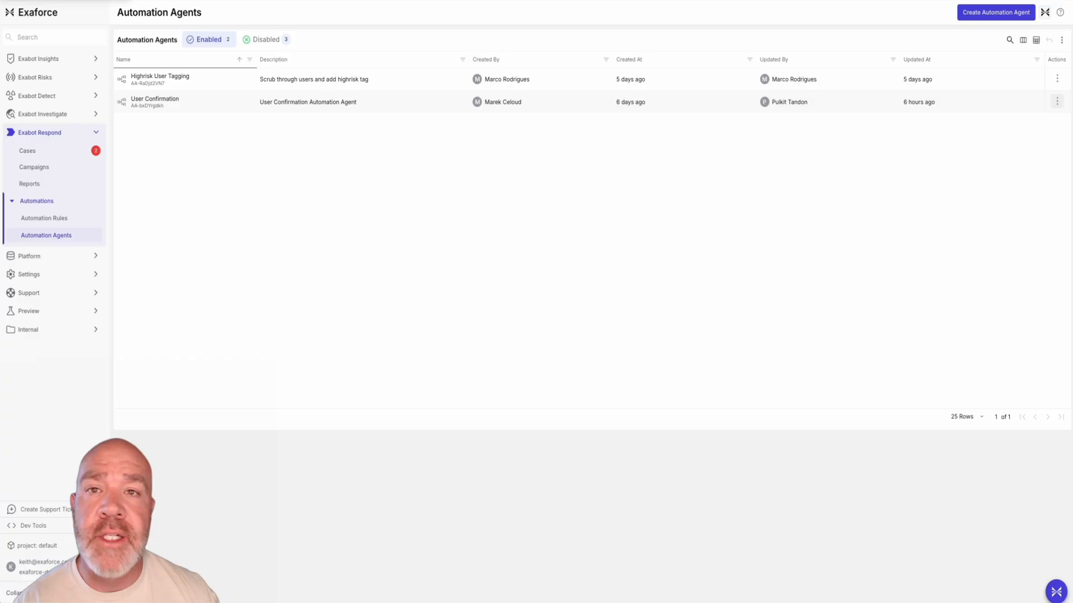
left_click(1057, 101)
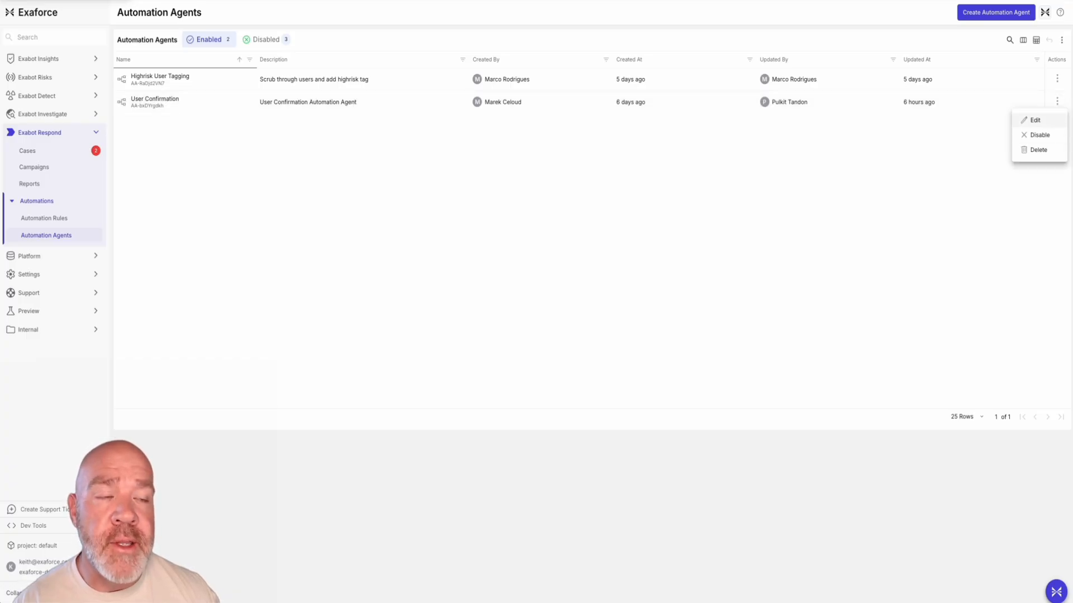
key("Escape")
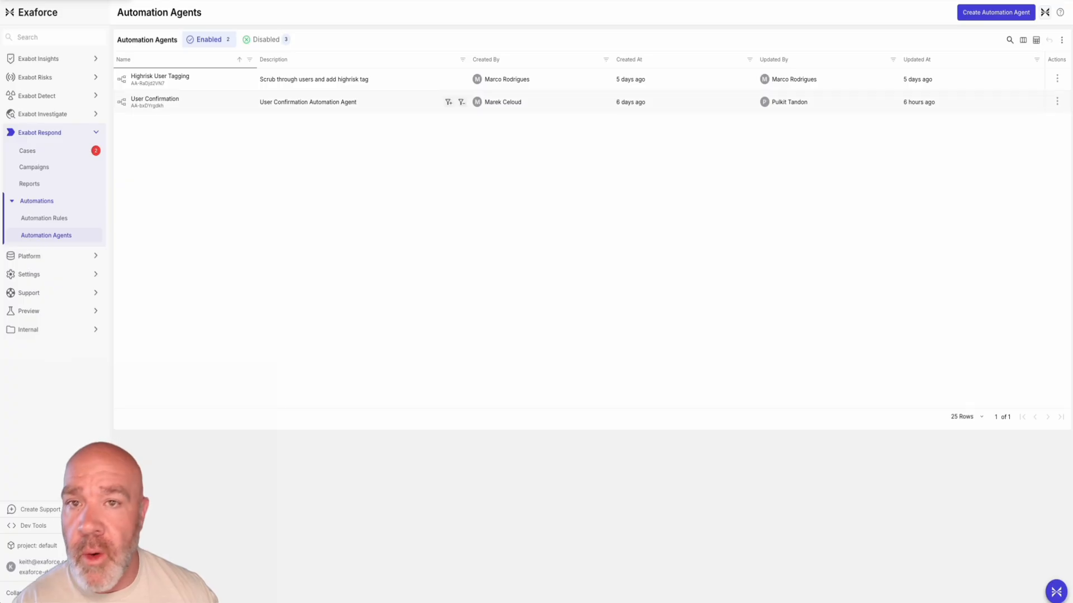
left_click(210, 102)
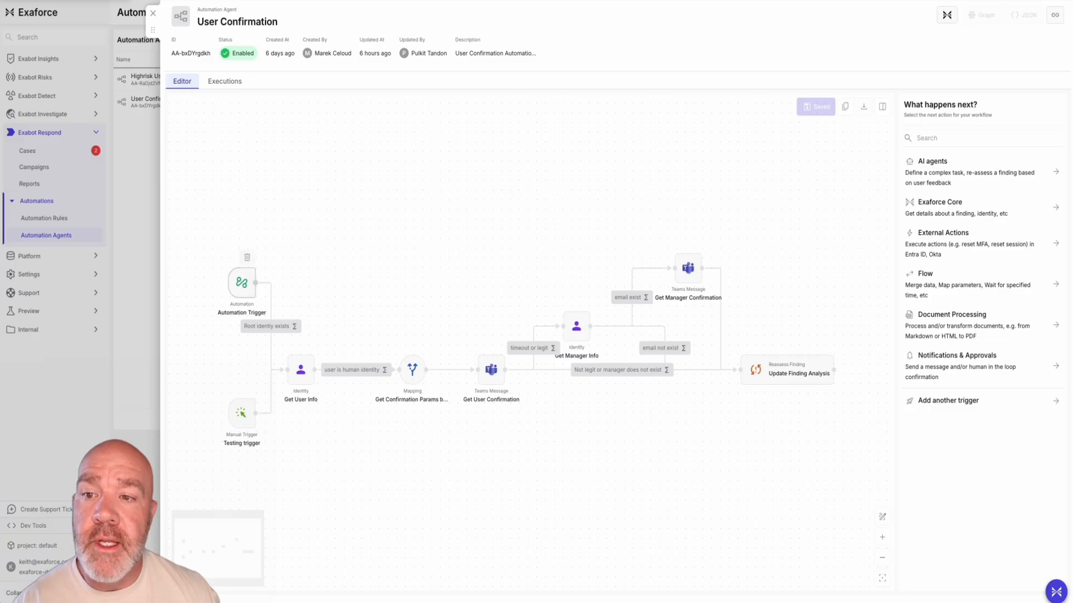
Examine the Automation Trigger node's configuration, including its conditions and available priority values, and close it without saving
left_click(242, 283)
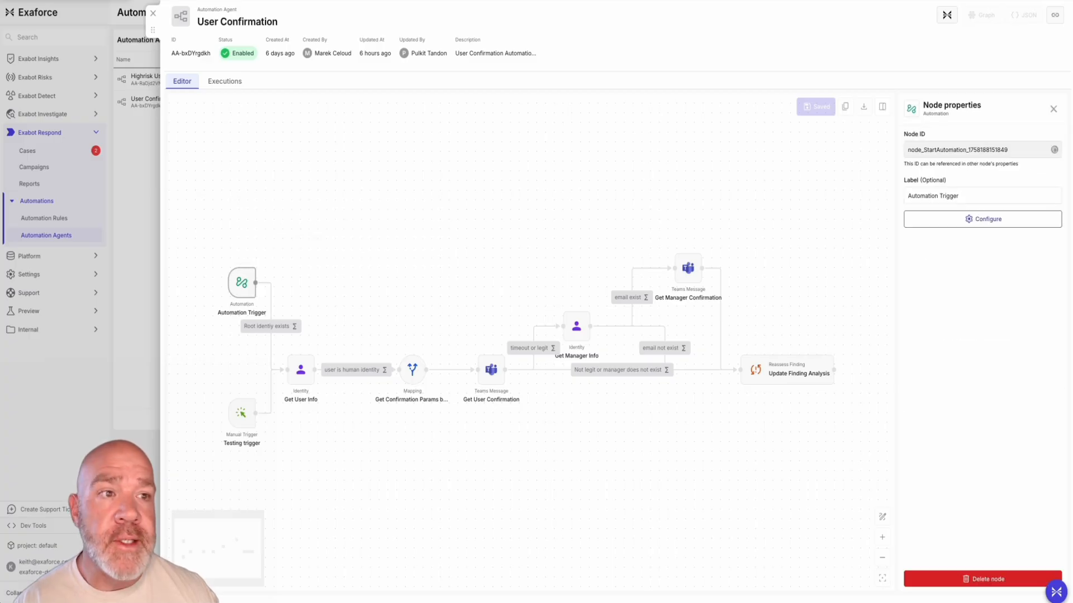
left_click(982, 219)
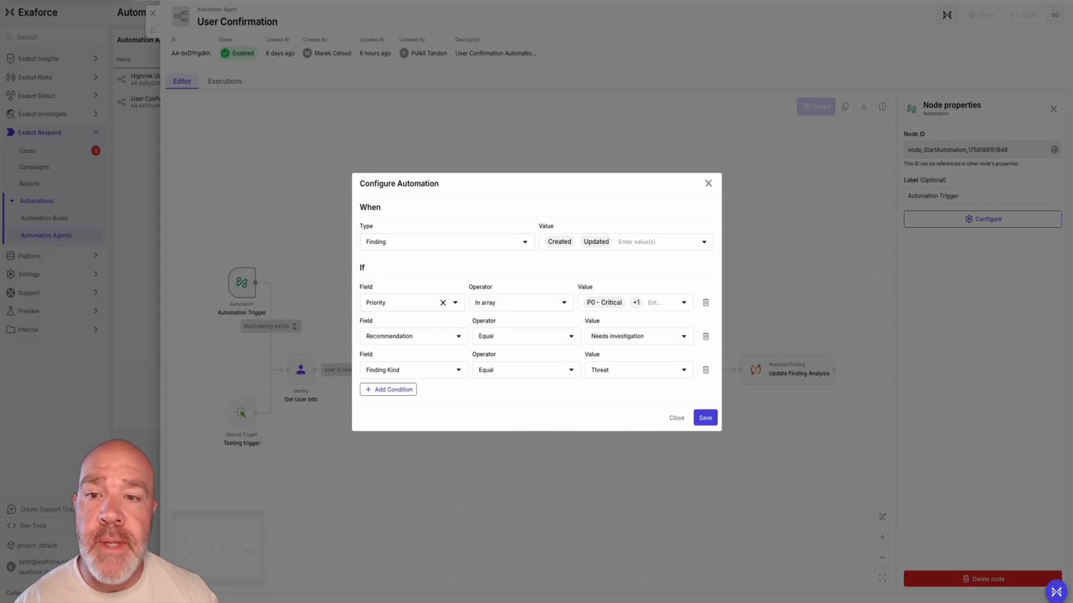
left_click(684, 303)
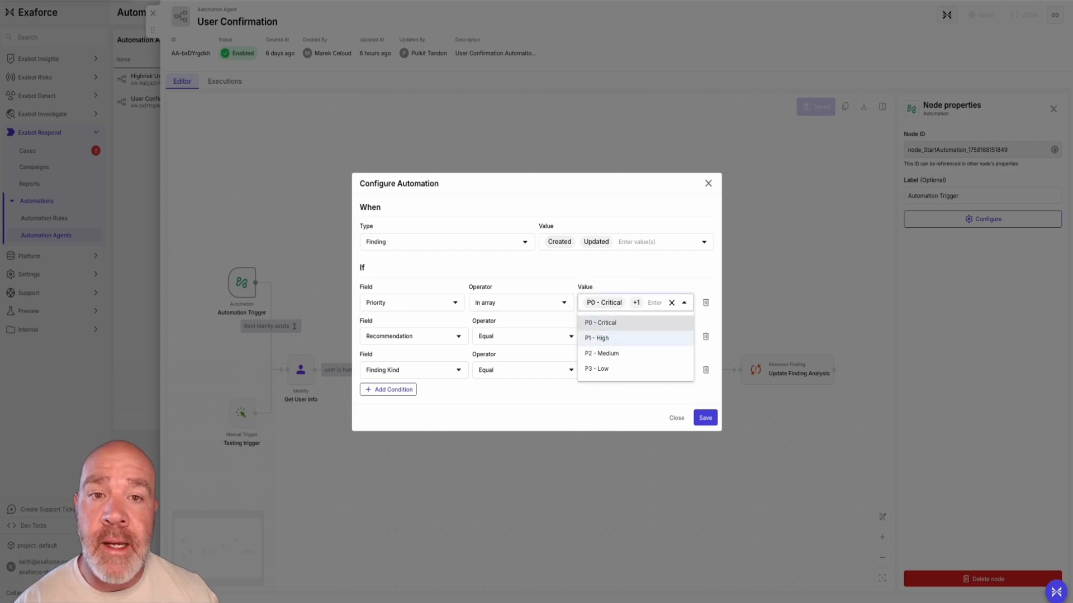
left_click(636, 269)
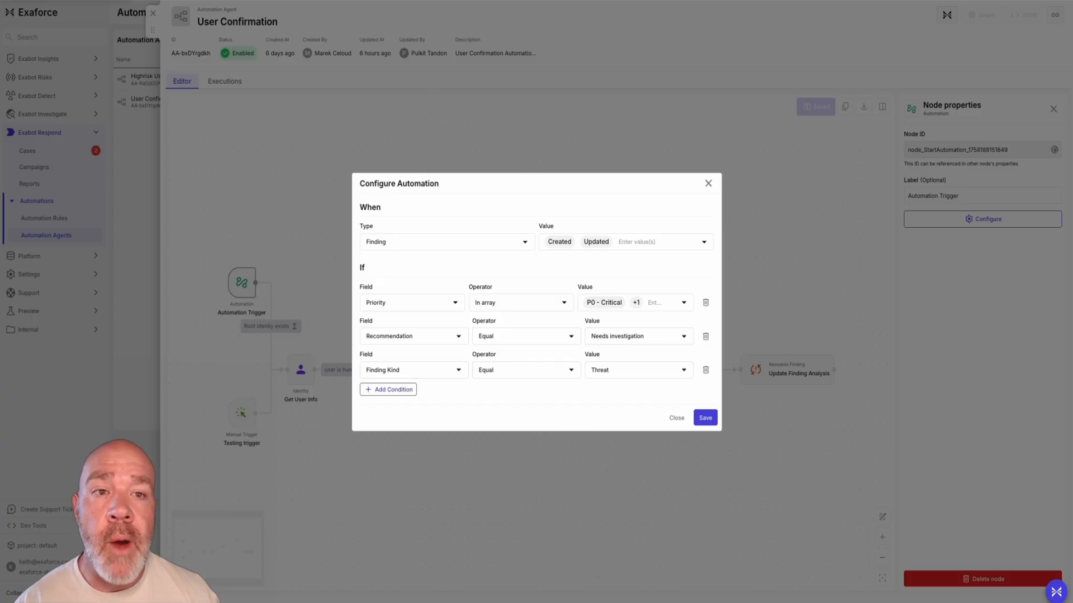
key("Escape")
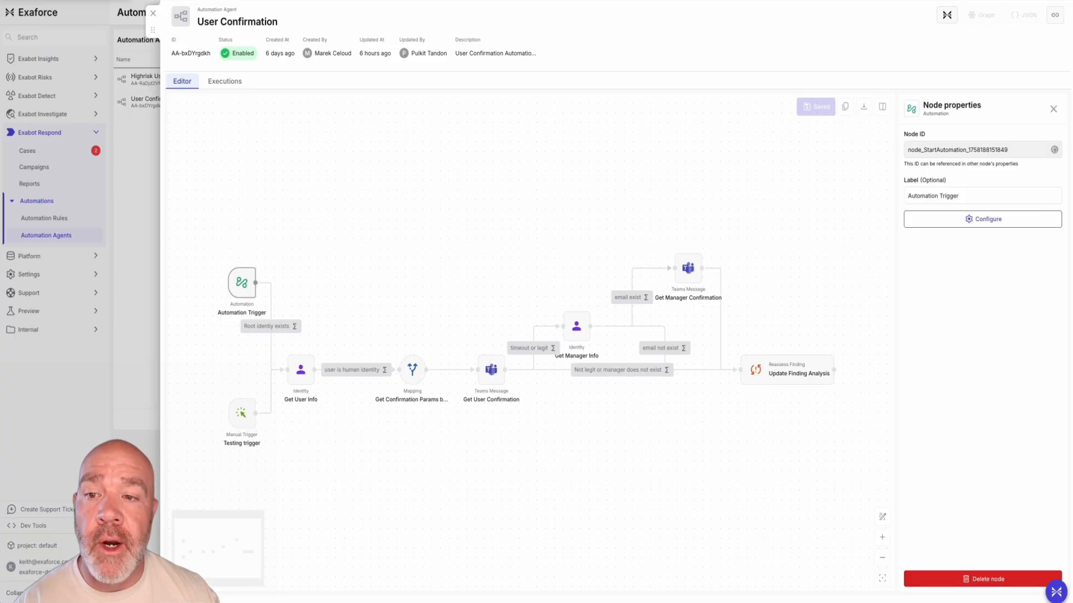
Inspect the condition on the edge after the Automation Trigger and the Get User Info node's input and output properties
left_click(268, 326)
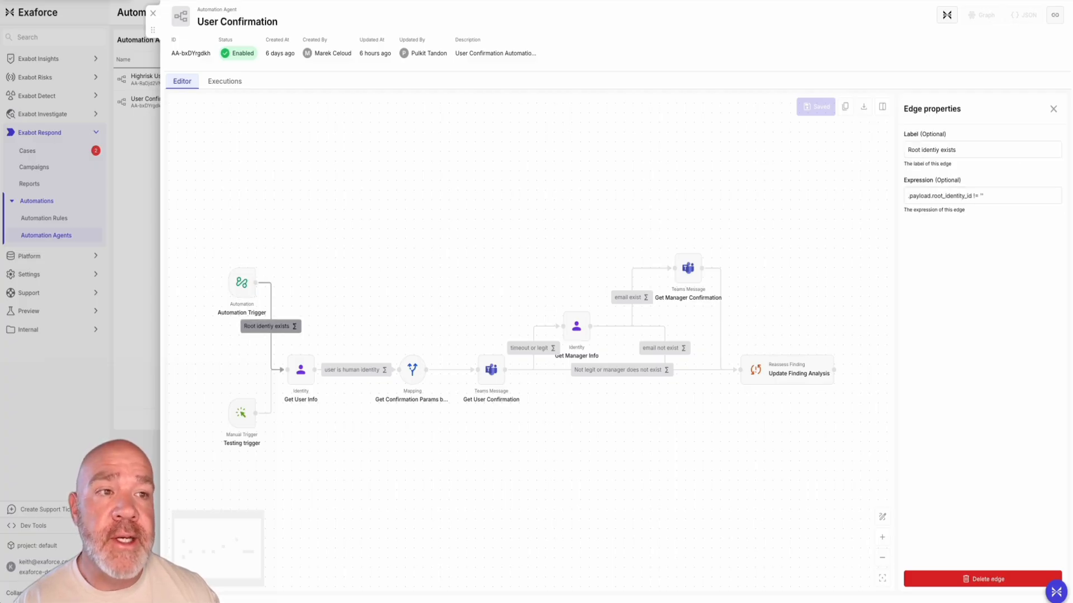
left_click(301, 370)
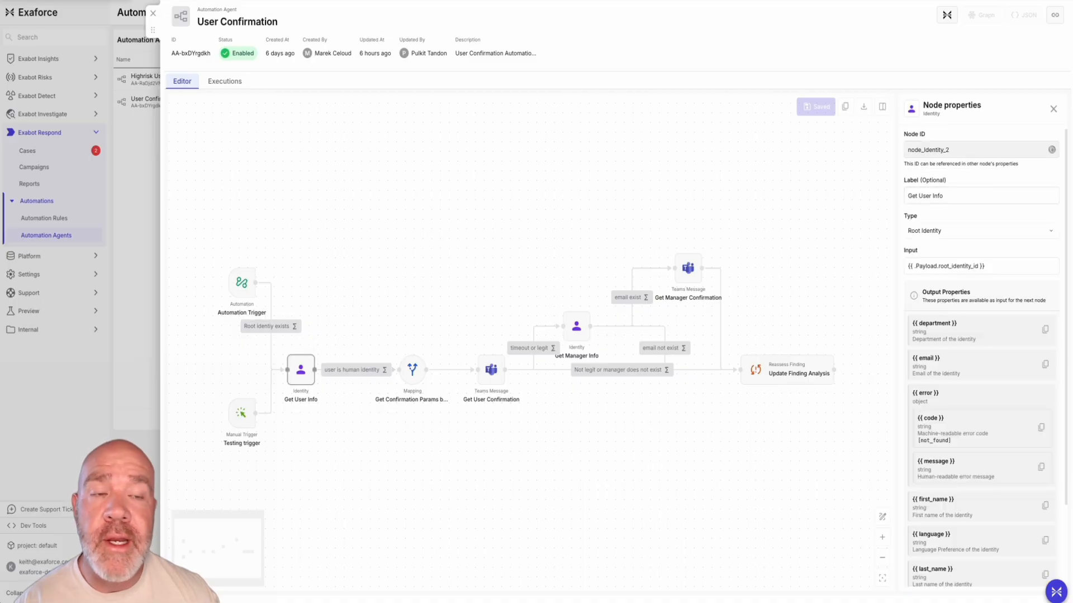
scroll(981, 358, "down", 2)
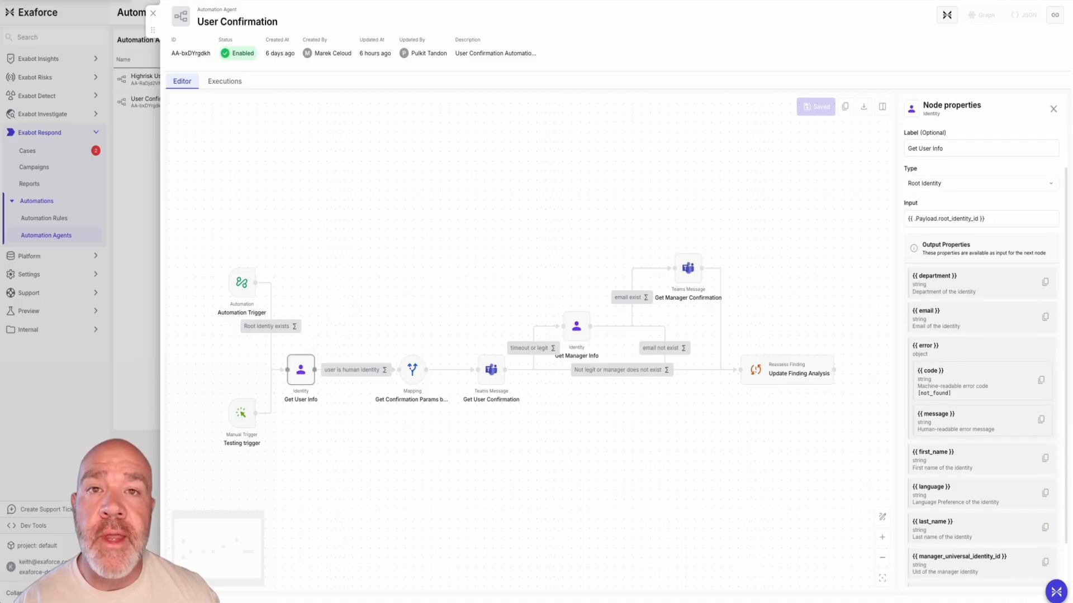
scroll(981, 357, "down", 1)
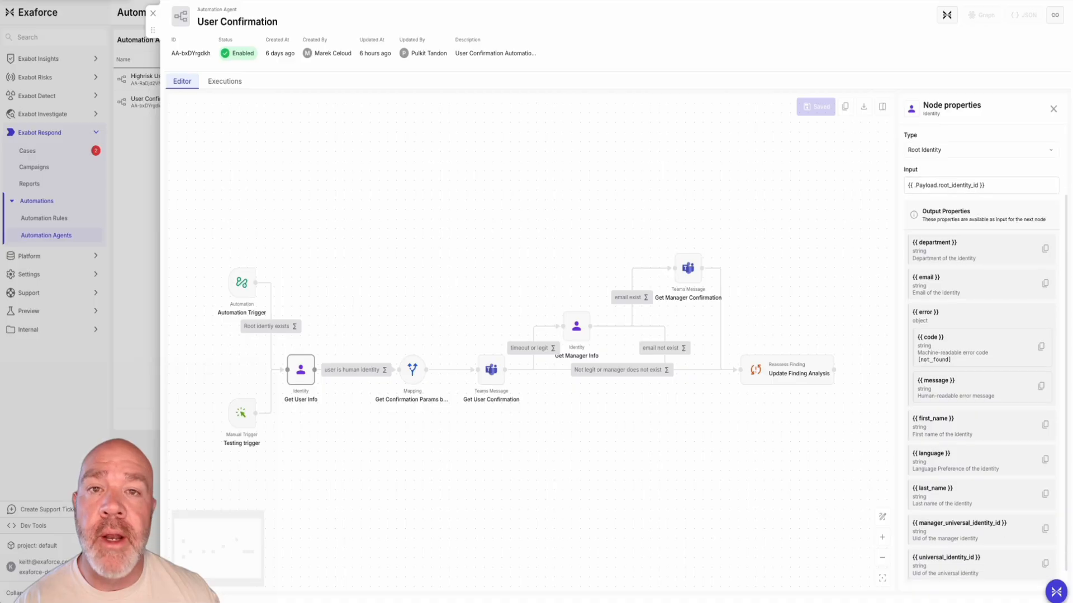
left_click(981, 185)
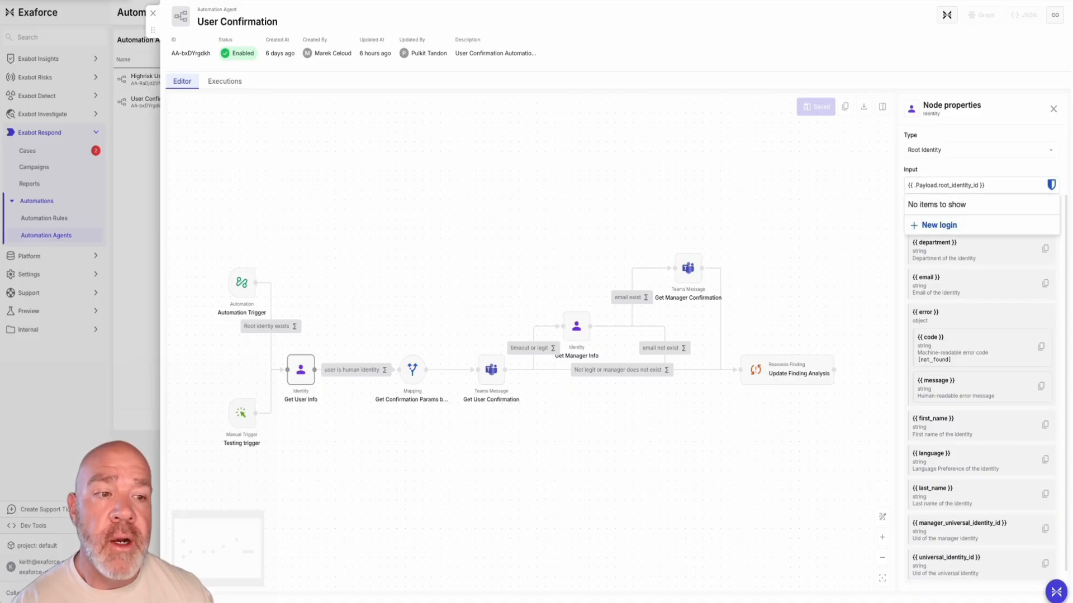
scroll(981, 358, "down", 1)
scroll(981, 358, "up", 3)
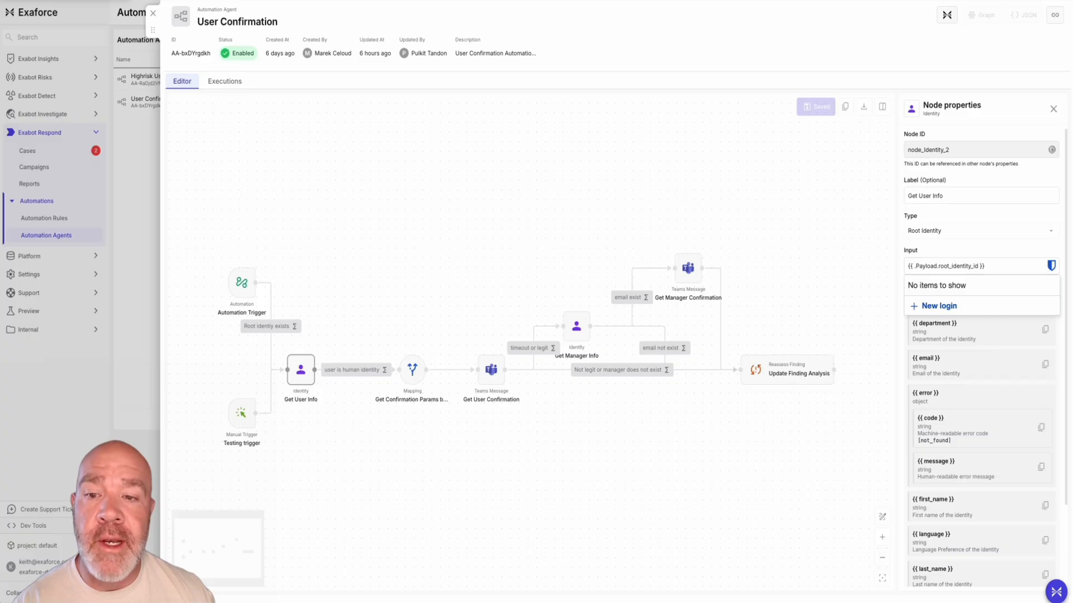
Inspect the "user is human identity" edge expression and the severity-based timeout mapping in the confirmation params node
left_click(356, 370)
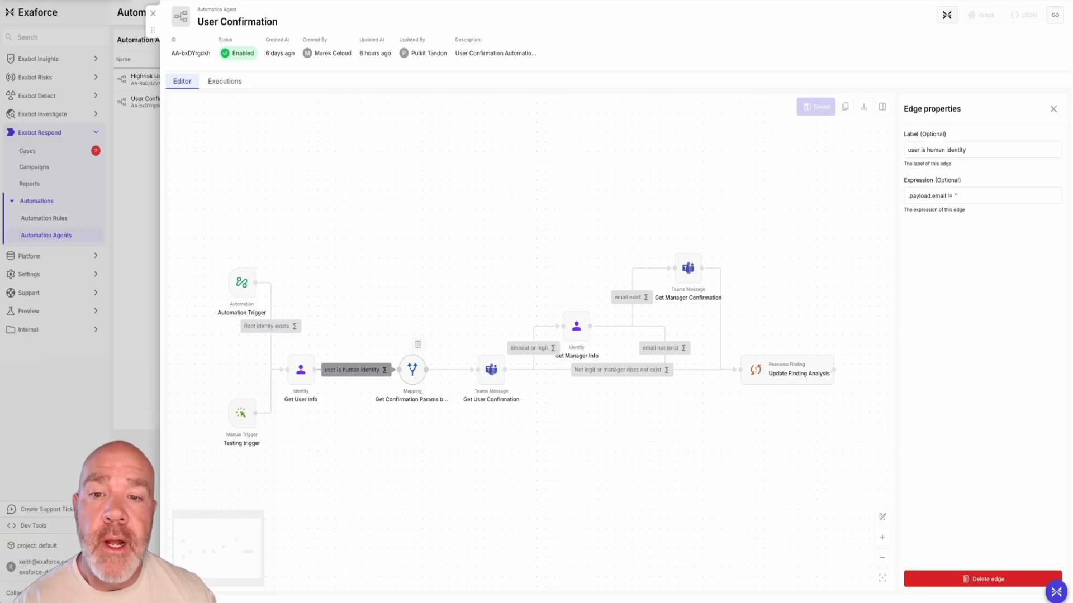
left_click(413, 370)
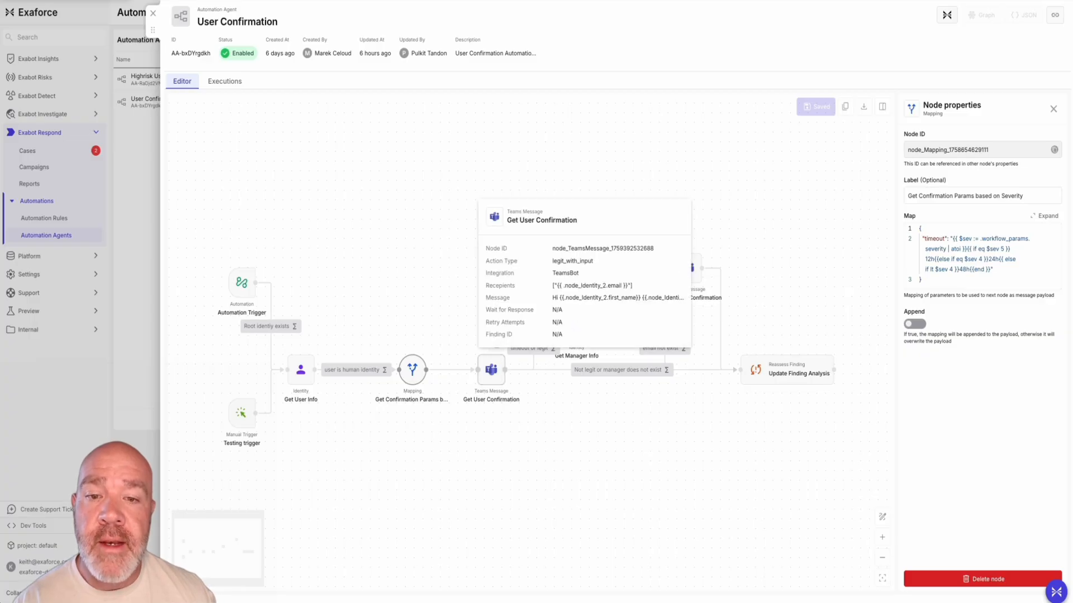
Inspect the Get User Confirmation Teams message node, including its action type, recipients, message template, response settings and output properties
left_click(492, 370)
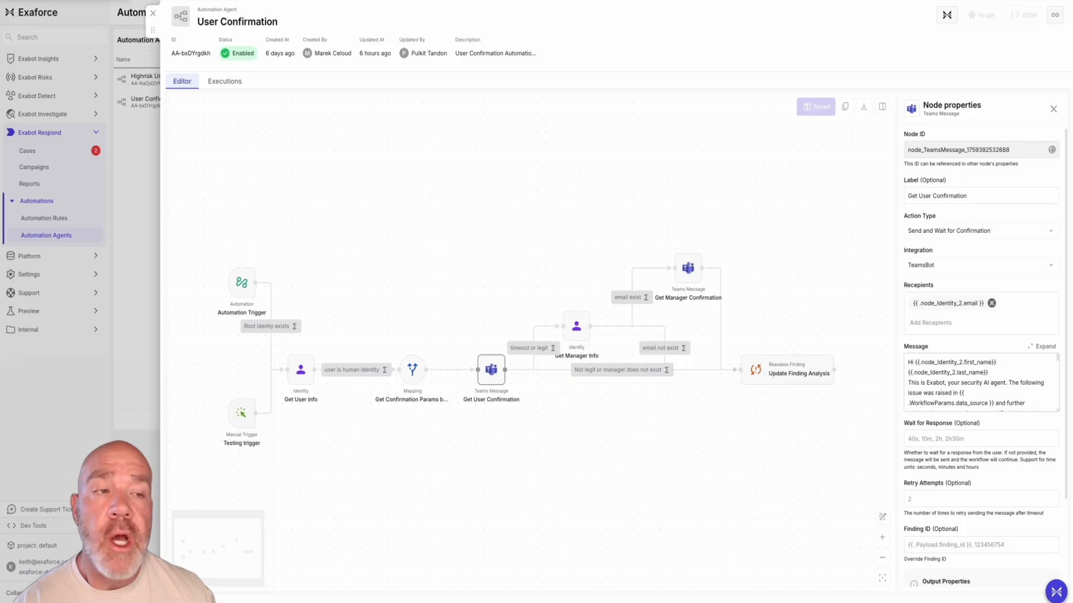
scroll(981, 357, "down", 1)
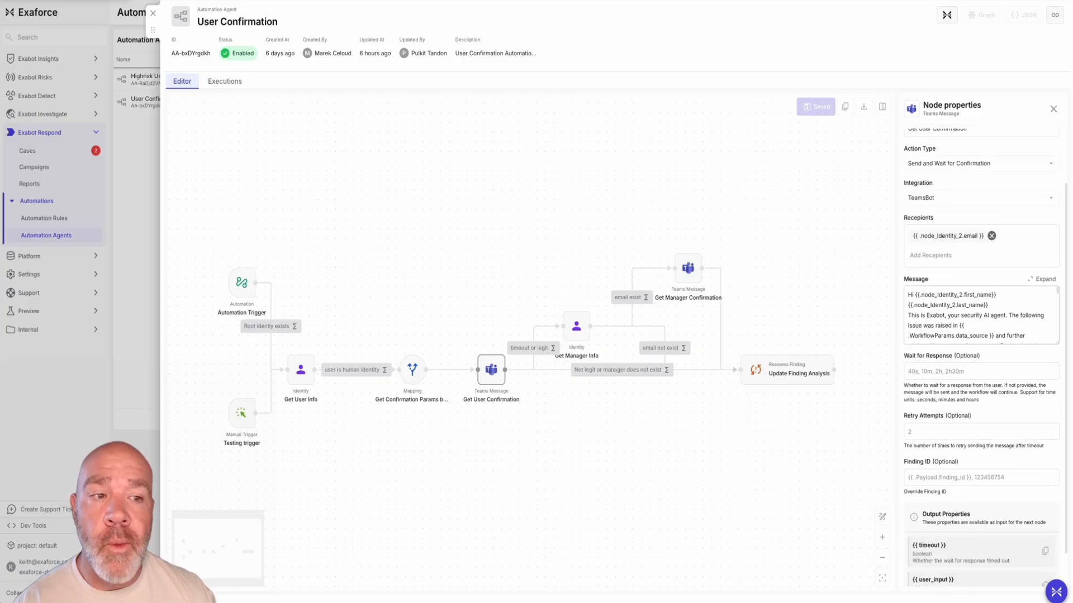
scroll(981, 315, "down", 3)
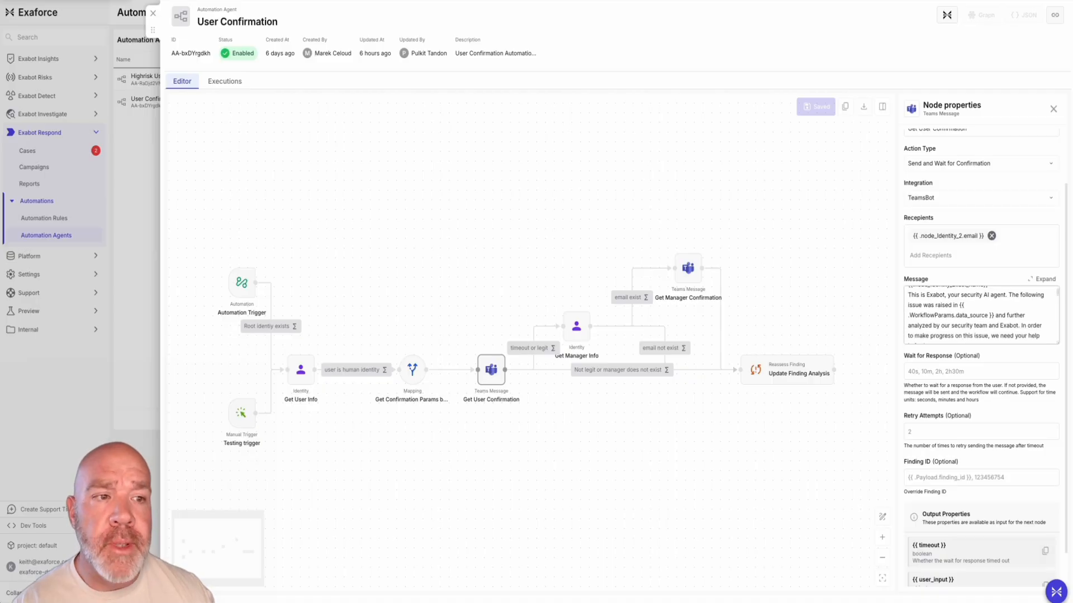
scroll(980, 315, "down", 1)
scroll(981, 315, "up", 1)
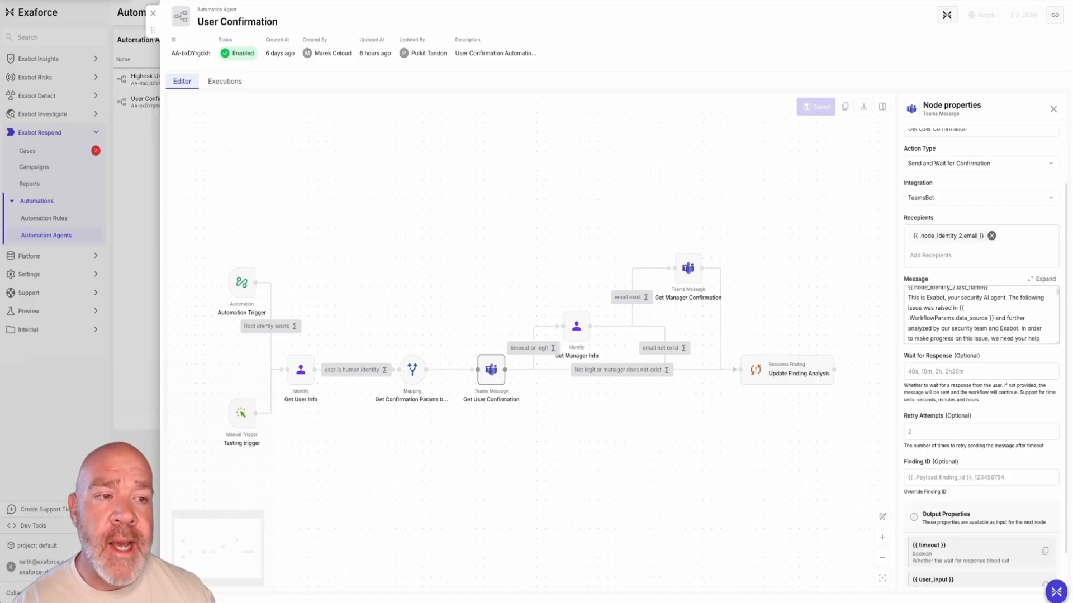
scroll(981, 315, "down", 6)
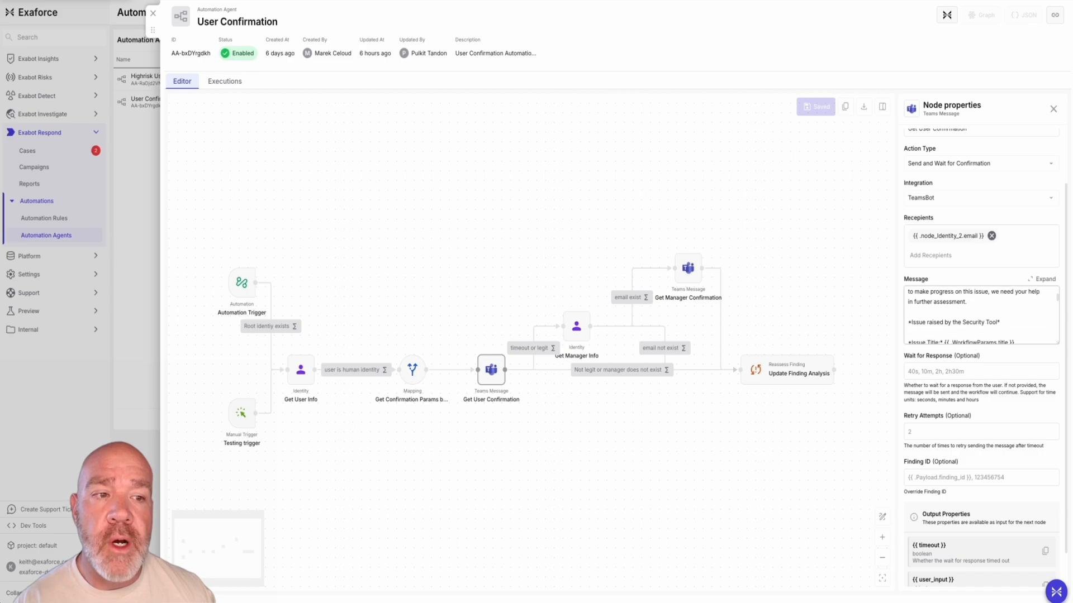
scroll(980, 315, "up", 1)
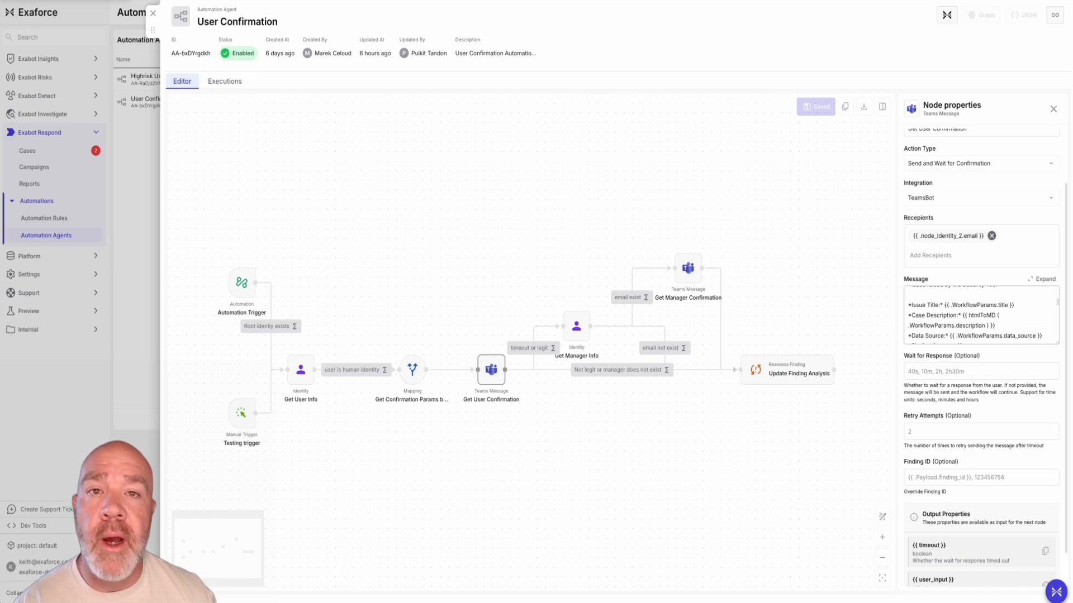
scroll(980, 315, "down", 5)
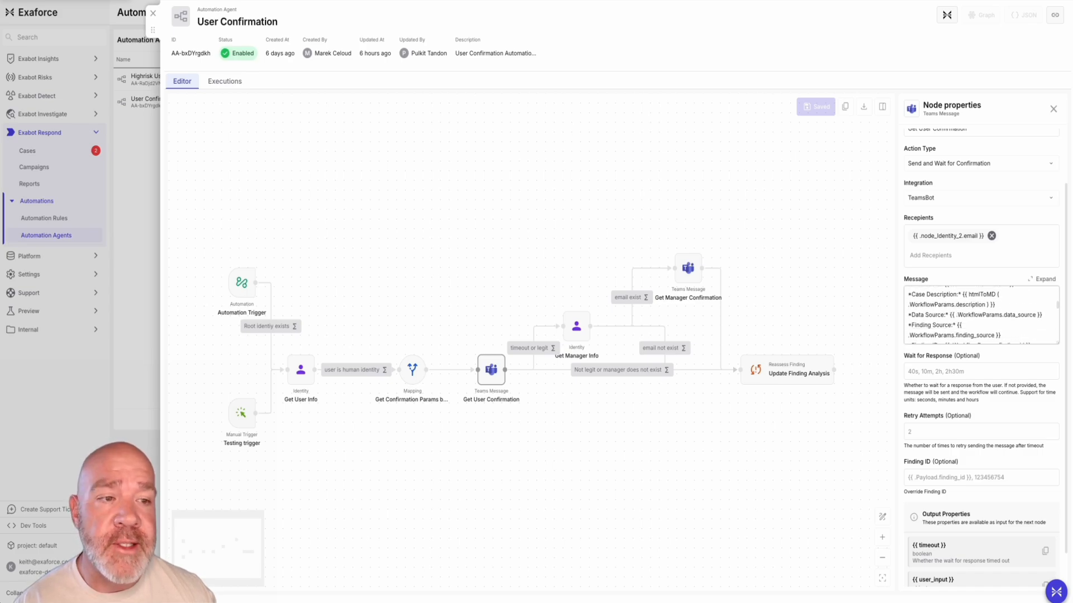
scroll(980, 316, "down", 5)
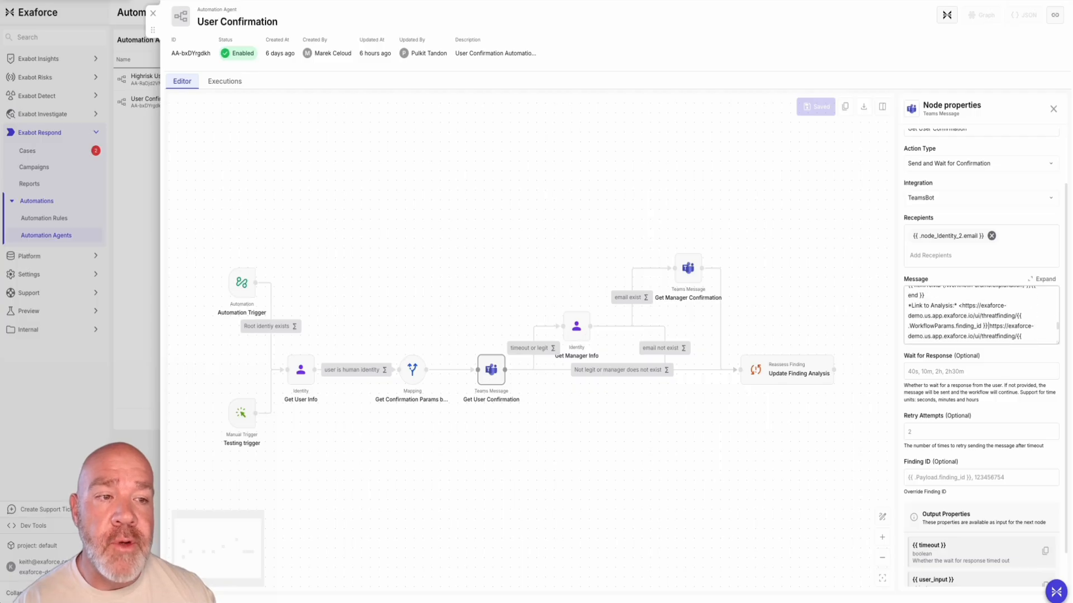
scroll(981, 316, "down", 1)
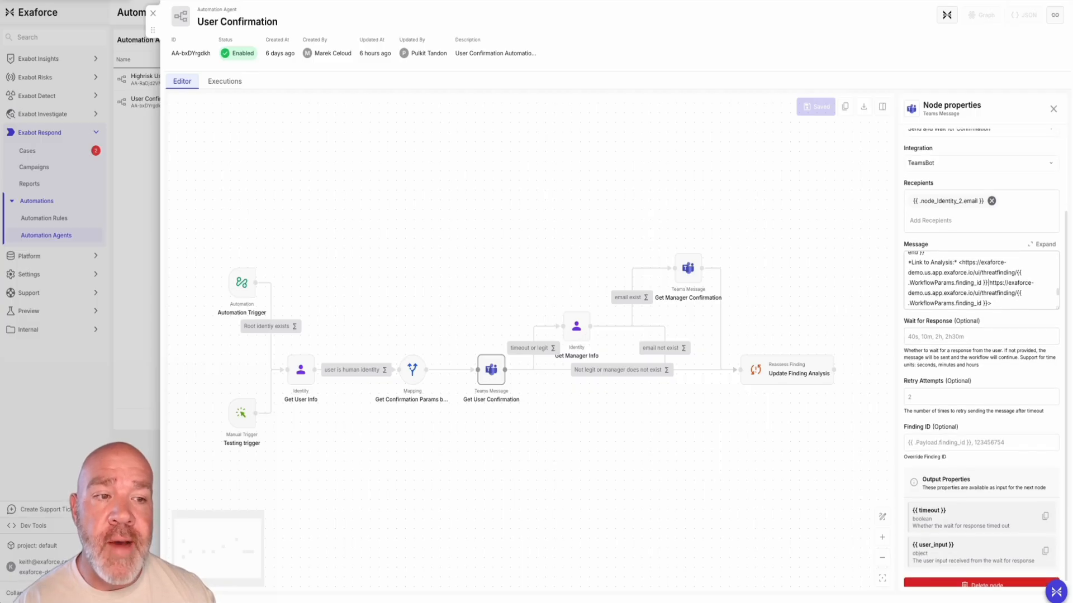
scroll(981, 315, "down", 1)
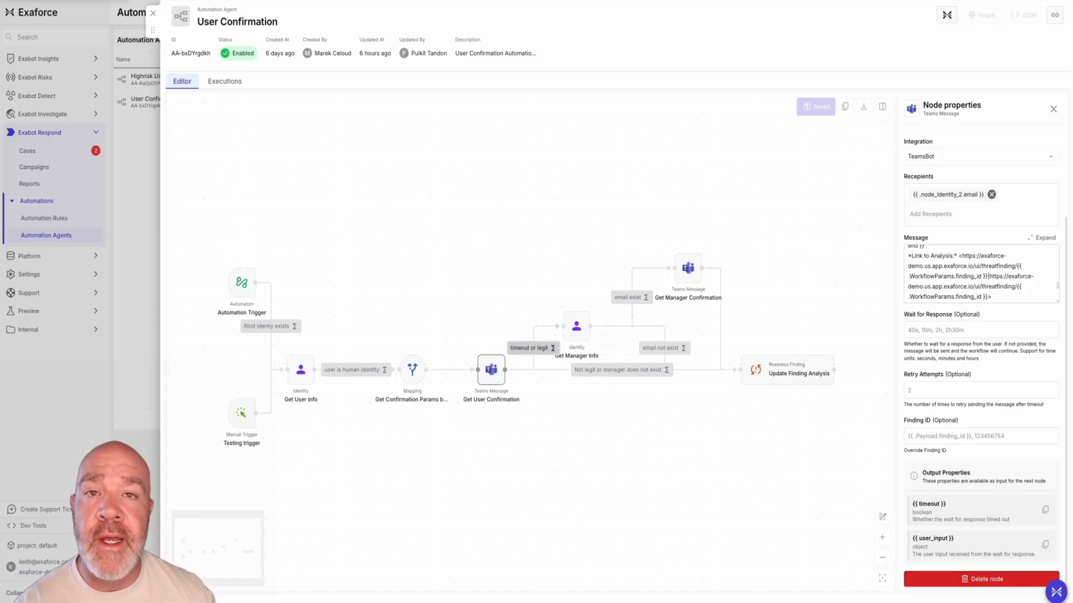
scroll(533, 349, "up", 1)
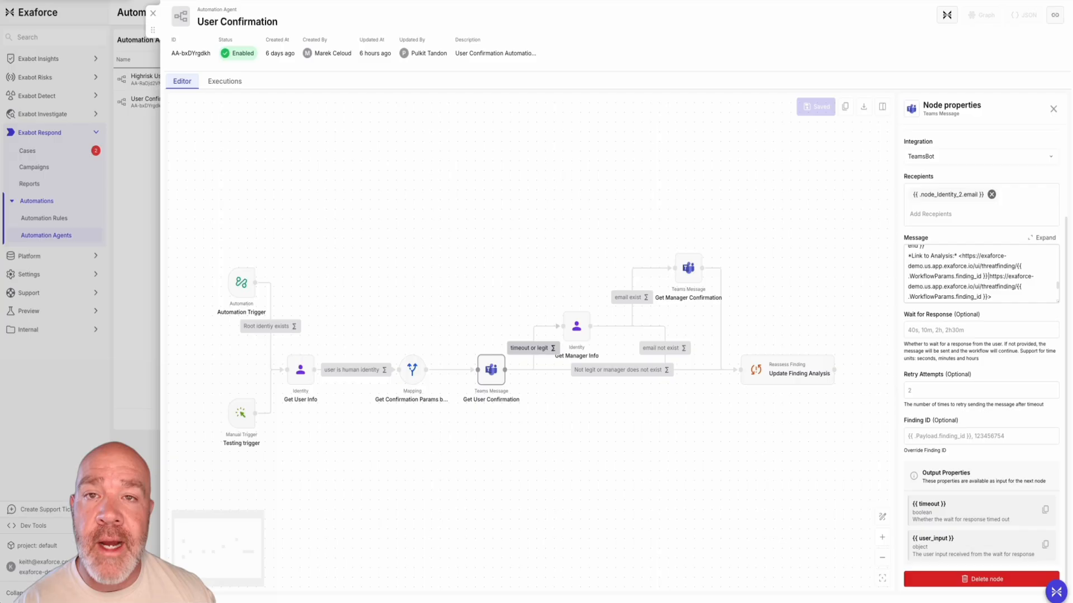
Inspect the Get Manager Info node's identity type, manager ID input and output properties without changing them
left_click(577, 326)
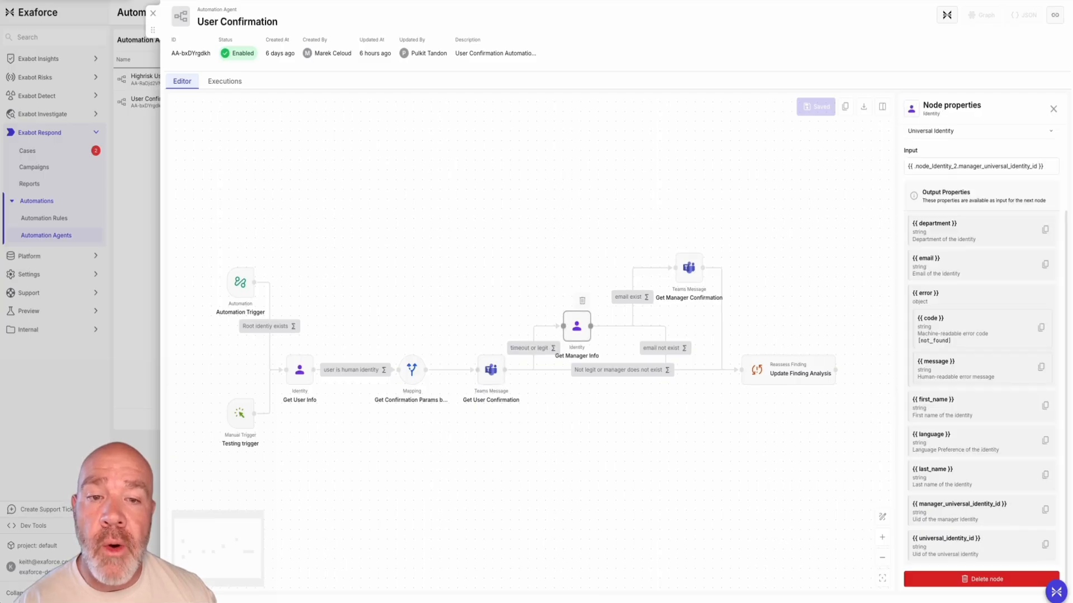
scroll(576, 329, "down", 1)
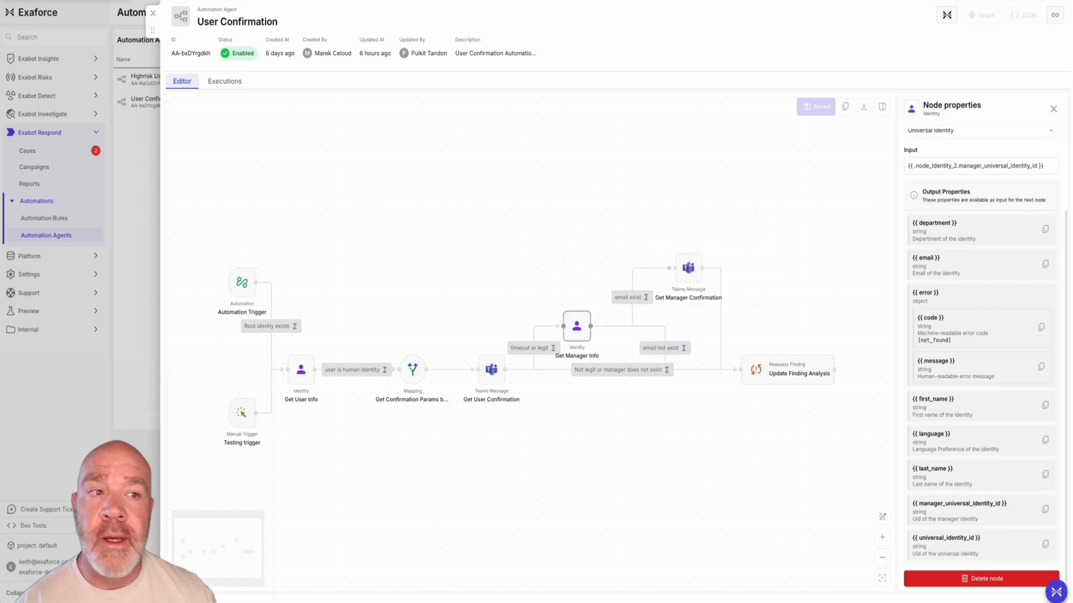
scroll(986, 357, "up", 3)
left_click(979, 267)
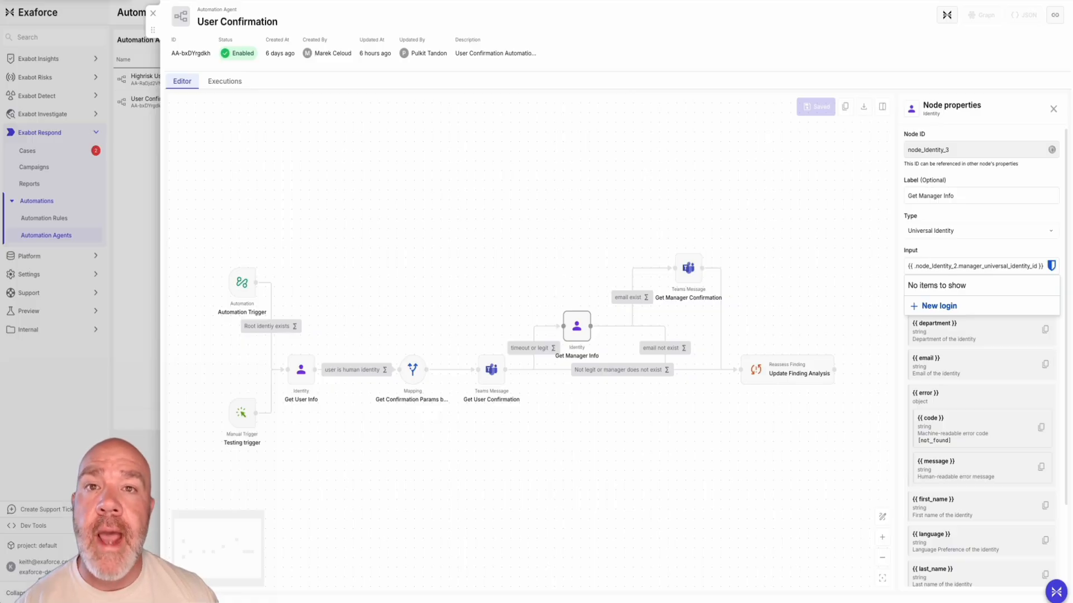
key("Escape")
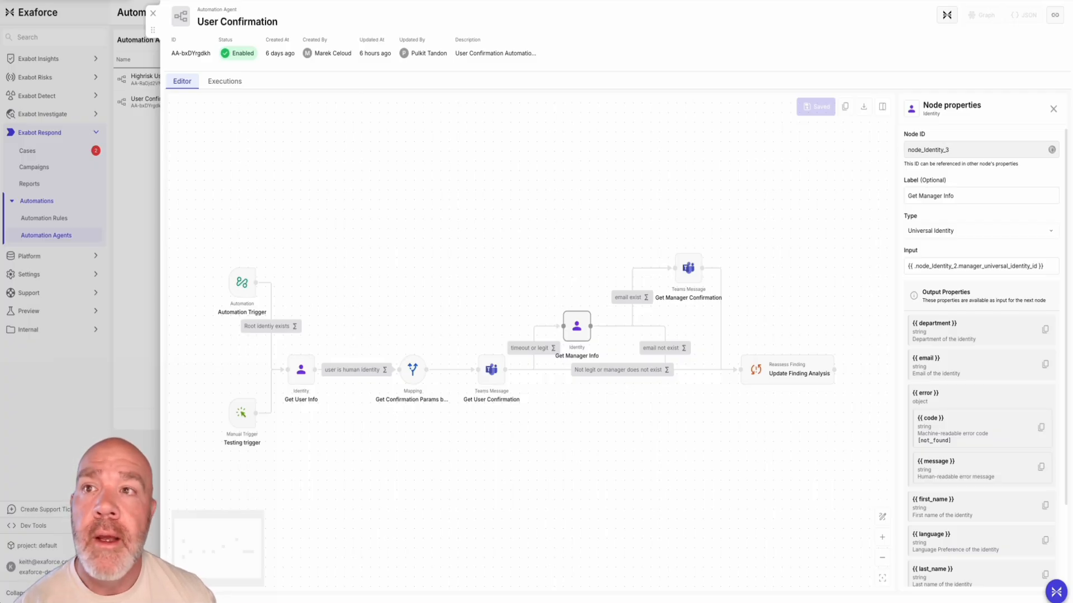
Close the User Confirmation agent and create a new automation agent with the name "test" and description "test"
left_click(152, 13)
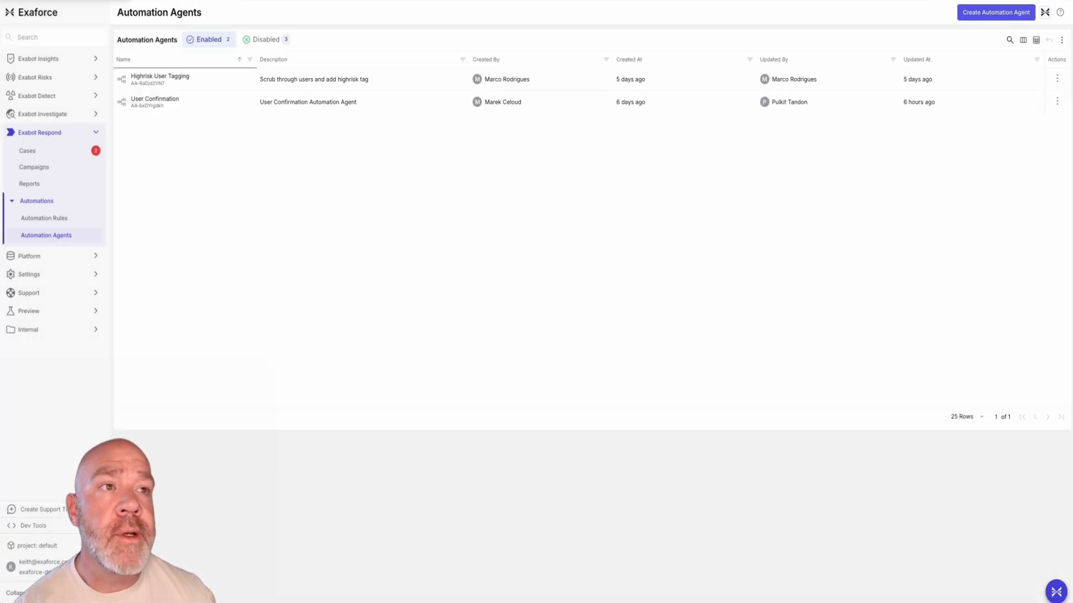
left_click(996, 12)
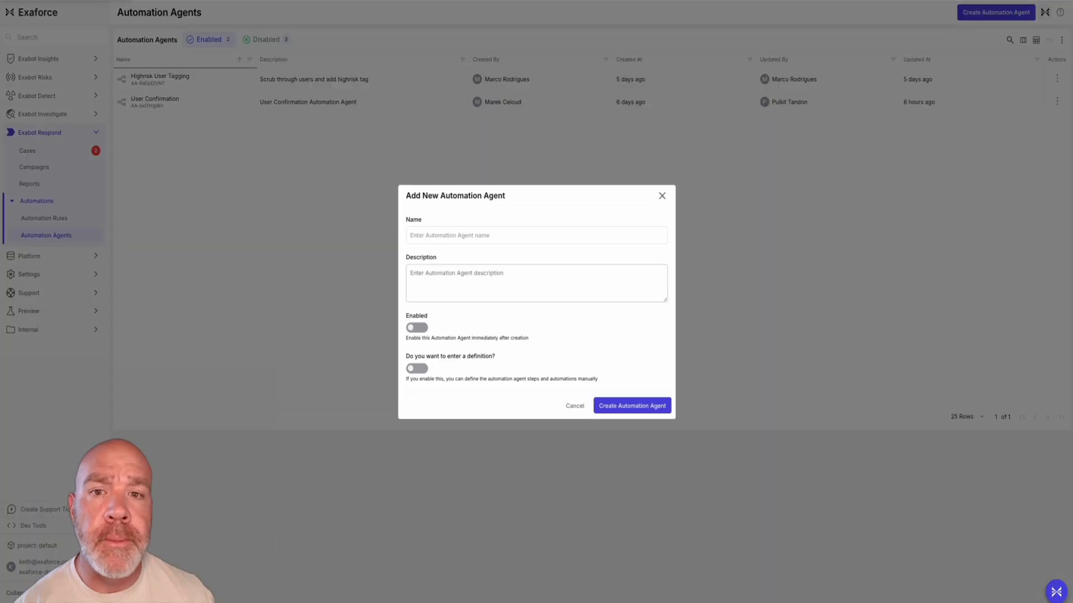
type("test")
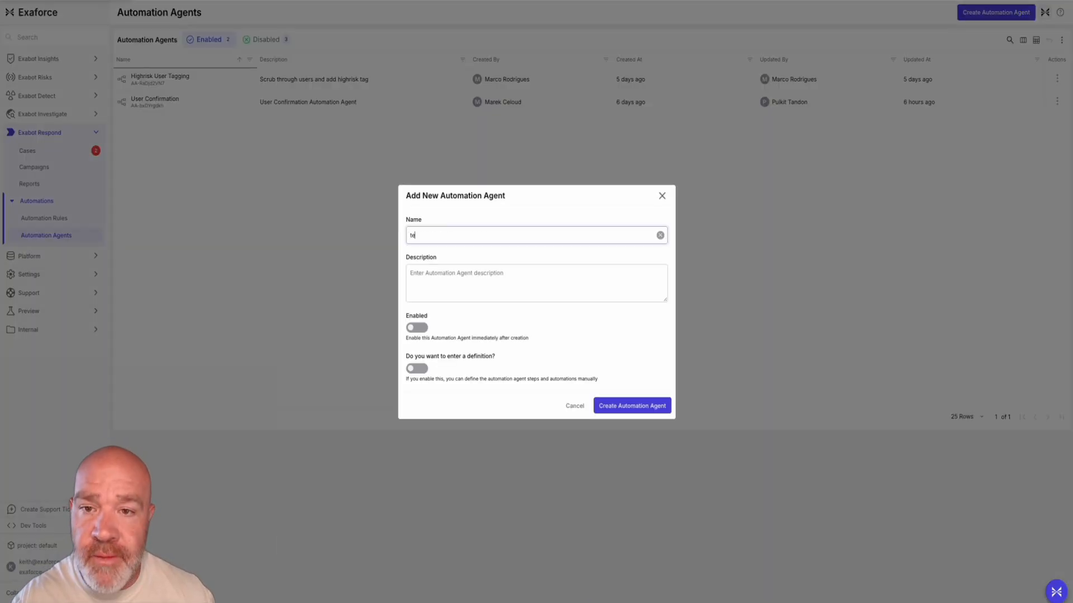
key("Tab")
type("test")
left_click(632, 406)
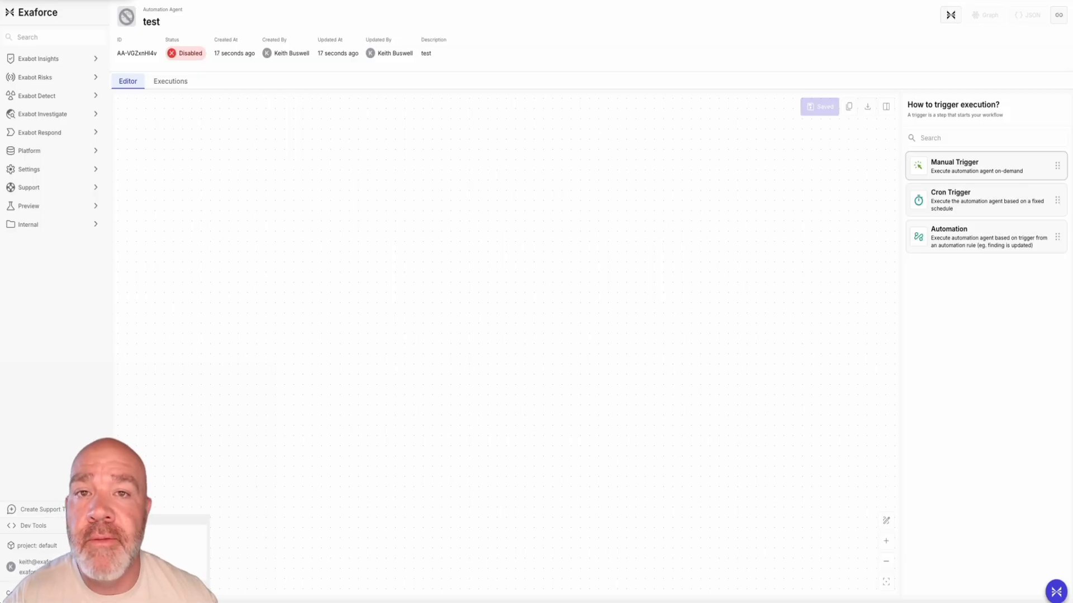
Place a Manual Trigger node on the empty workflow canvas and open its optional parameters for editing
left_click_drag(984, 166, 197, 272)
left_click_drag(505, 344, 187, 267)
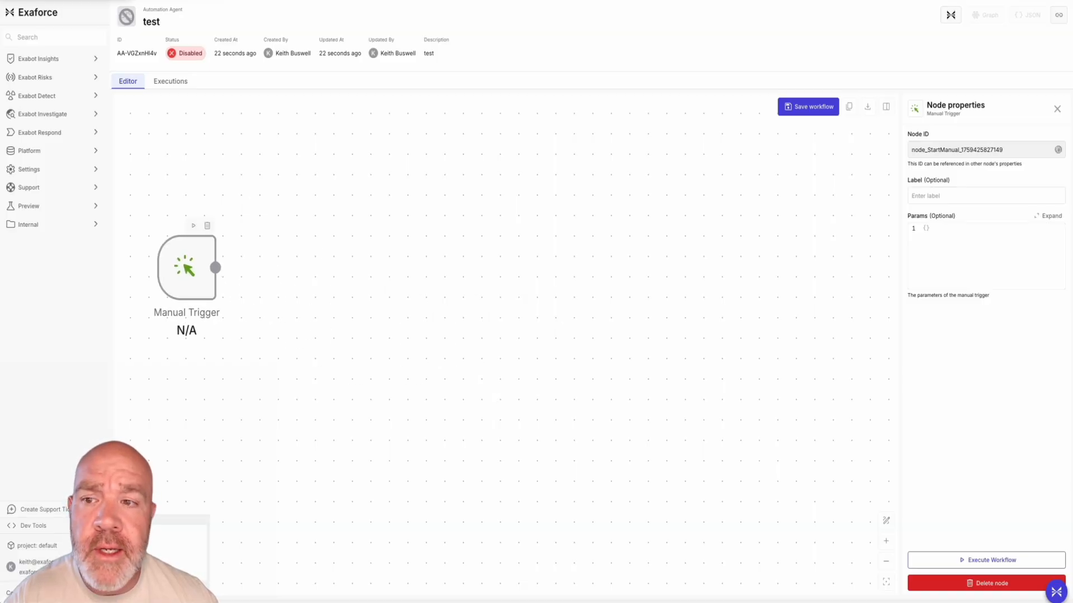
left_click(928, 229)
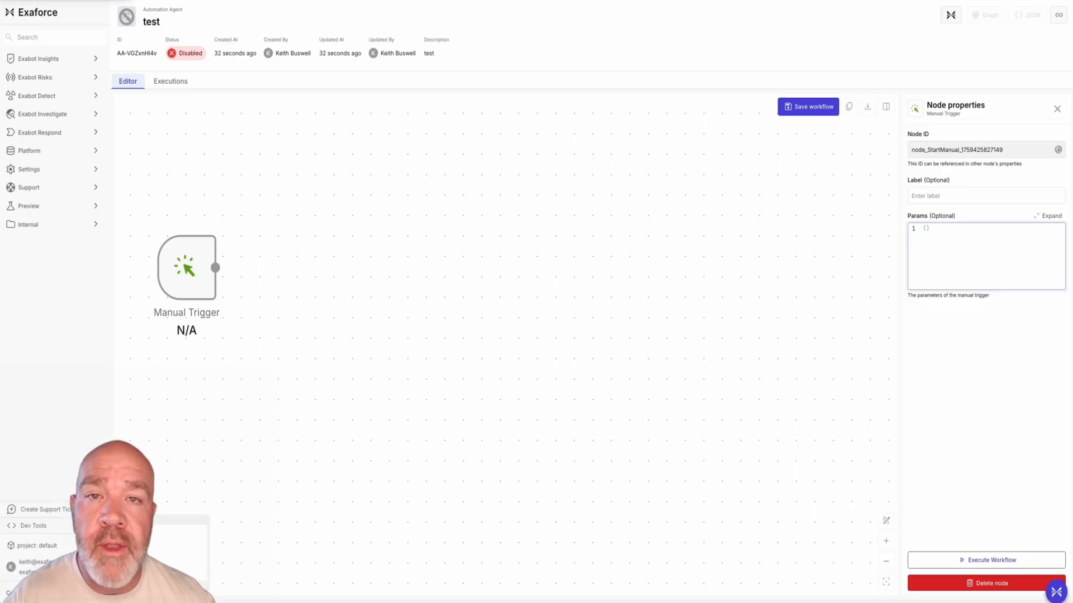
Add an Exaforce Task Agent node beside the Manual Trigger, view its empty user prompt, and close its properties
mouse_move(210, 267)
left_click_drag(215, 268, 343, 268)
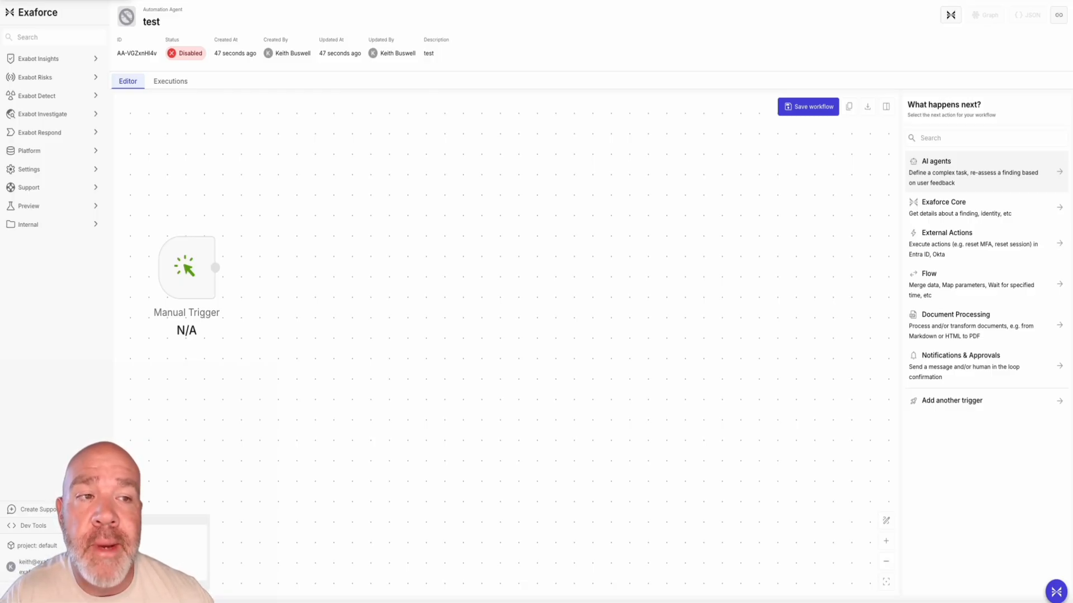
left_click(986, 172)
left_click_drag(986, 173, 368, 268)
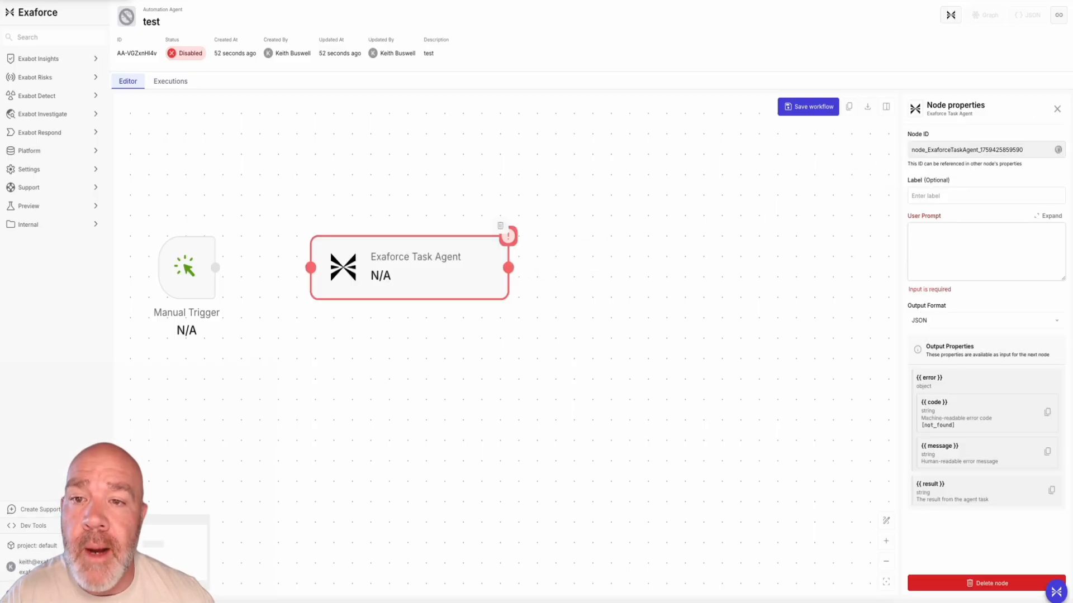
left_click(986, 248)
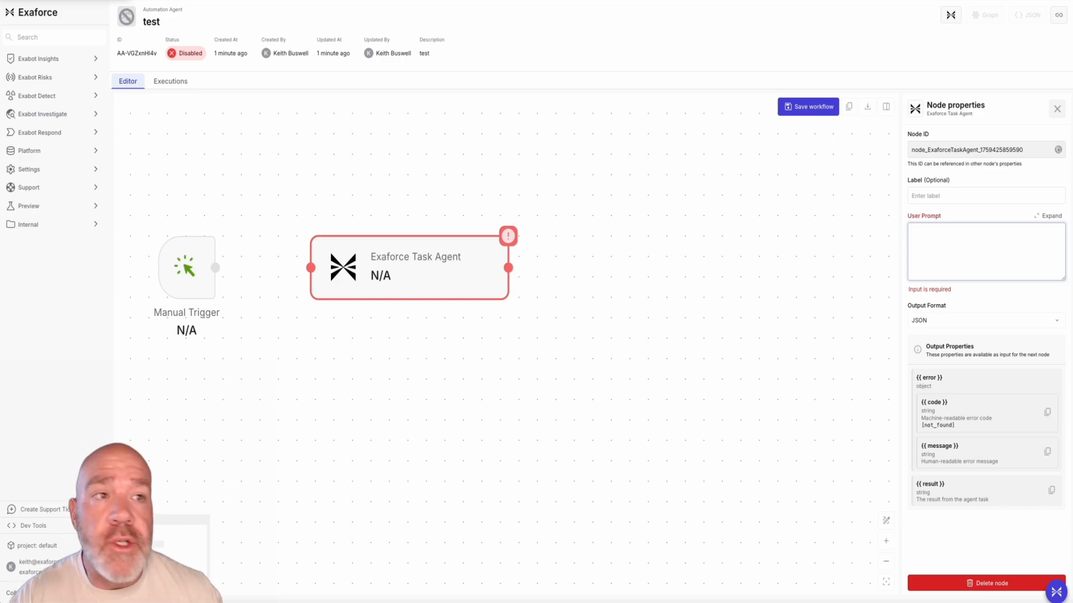
left_click(1057, 109)
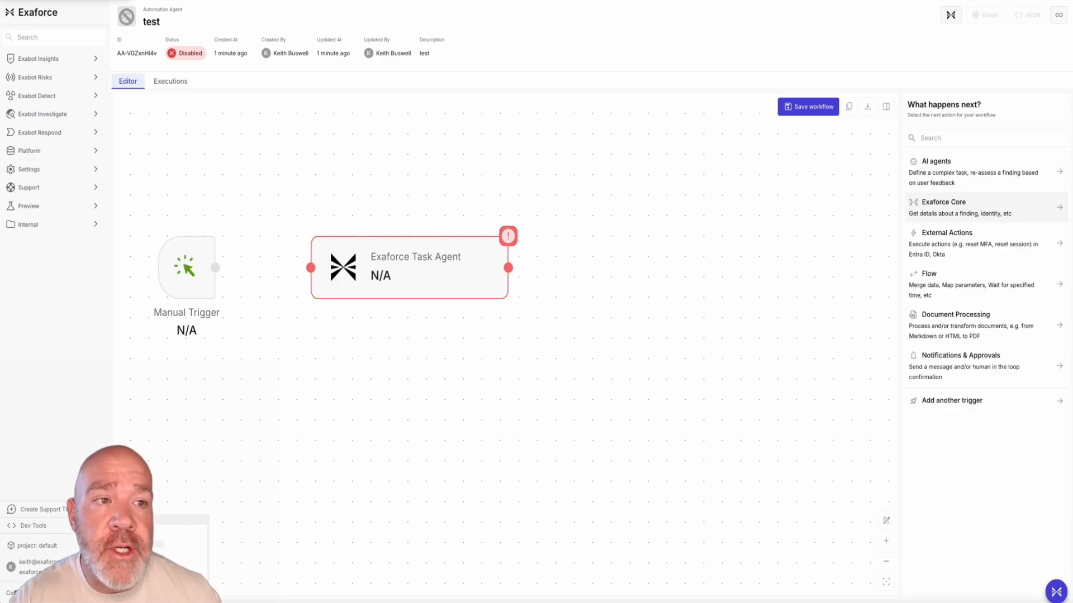
Review the Exaforce Core actions available for the workflow and return to the list of next-action categories
left_click(950, 207)
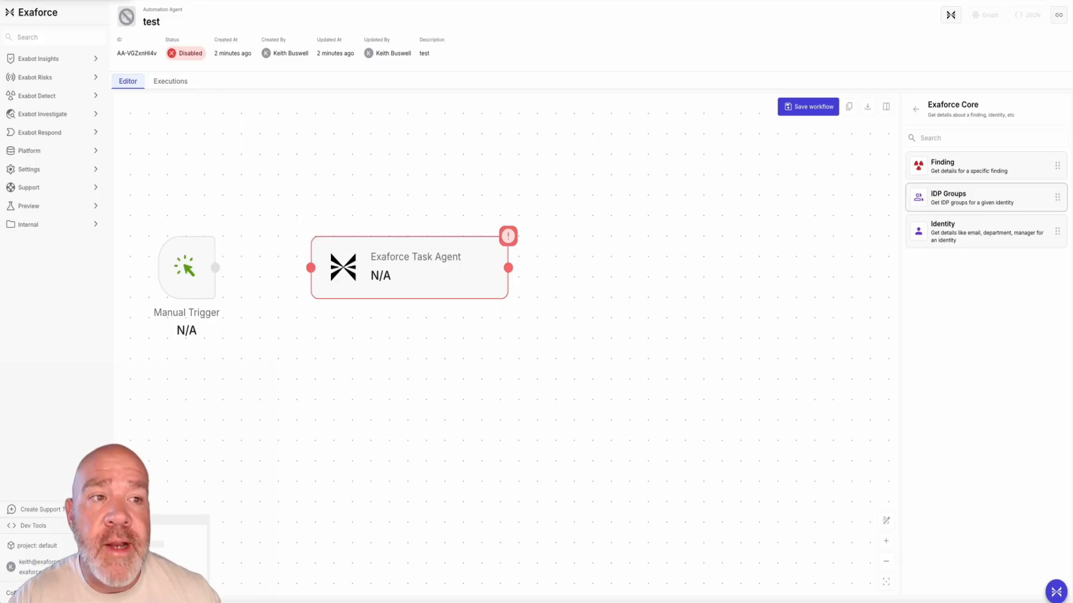
left_click(915, 109)
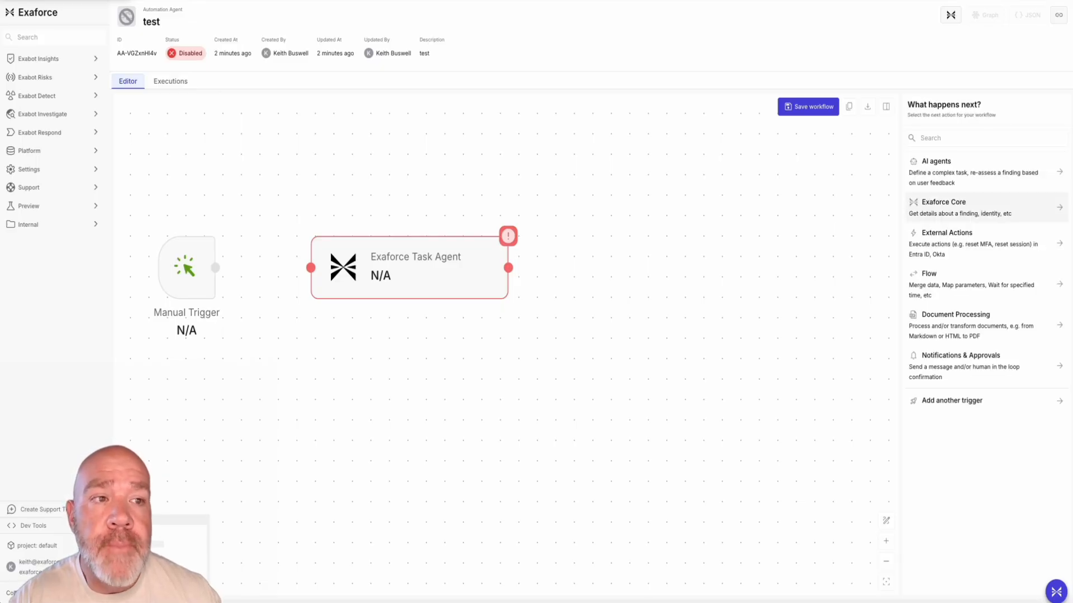
left_click_drag(938, 235, 889, 235)
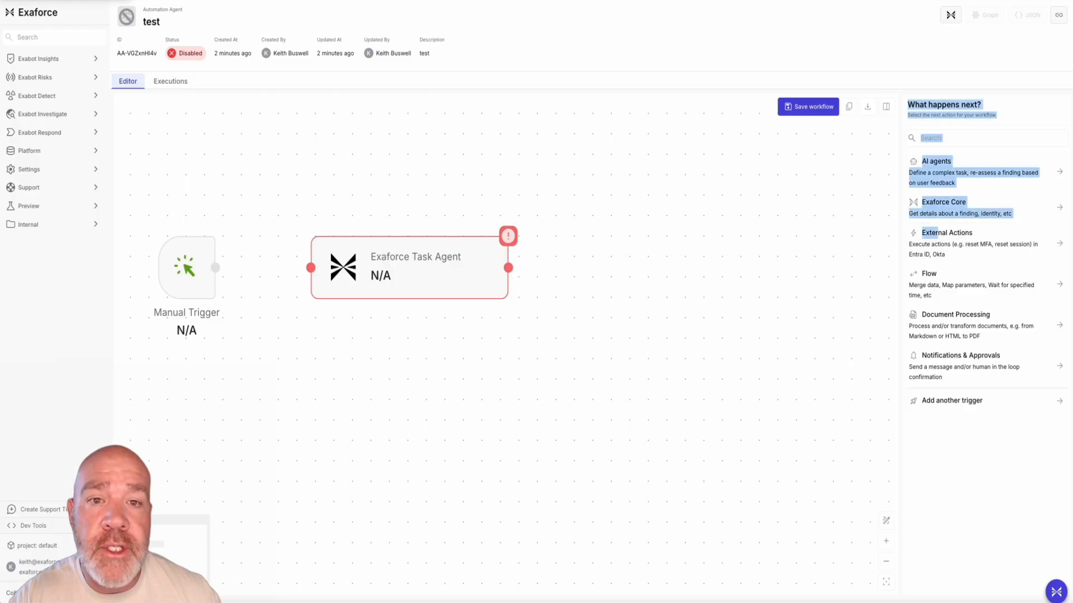
Delete the Exaforce Task Agent node and add an EntraID external action node beside the Manual Trigger
left_click(425, 268)
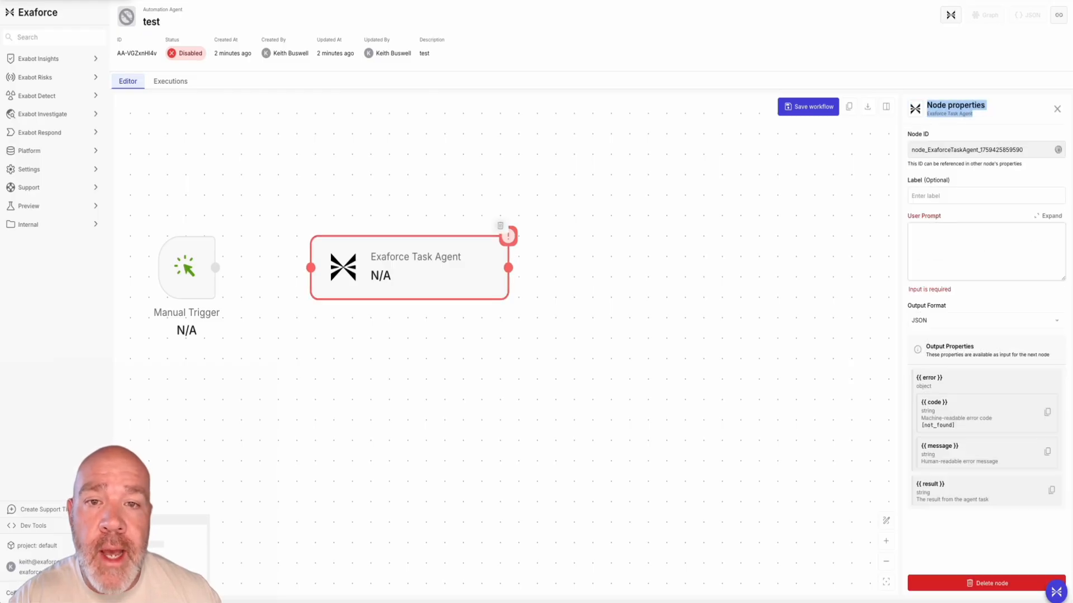
key("BackSpace")
left_click(978, 241)
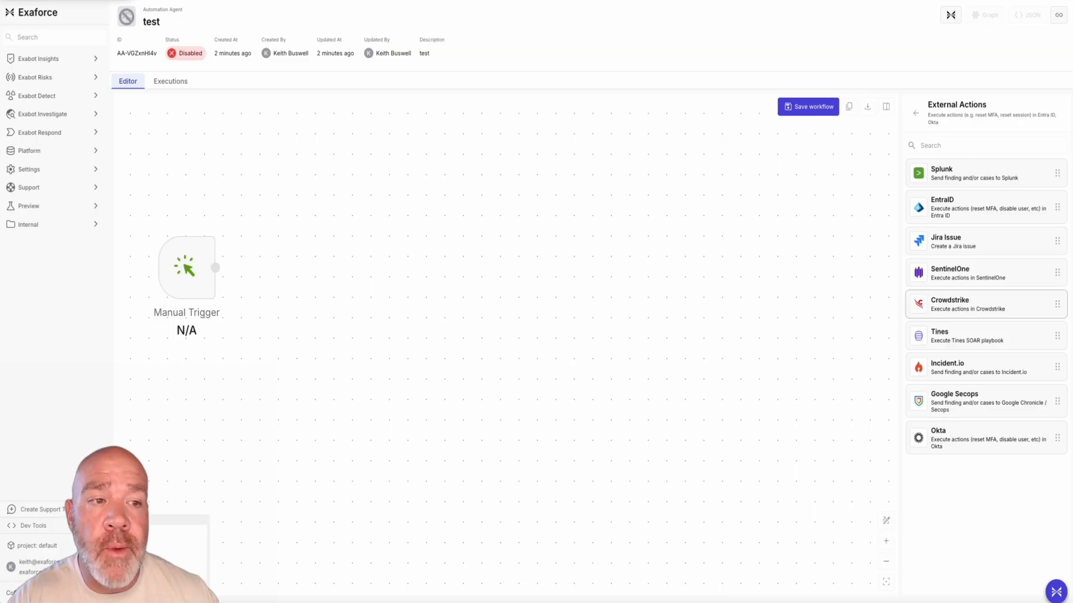
left_click_drag(986, 207, 337, 297)
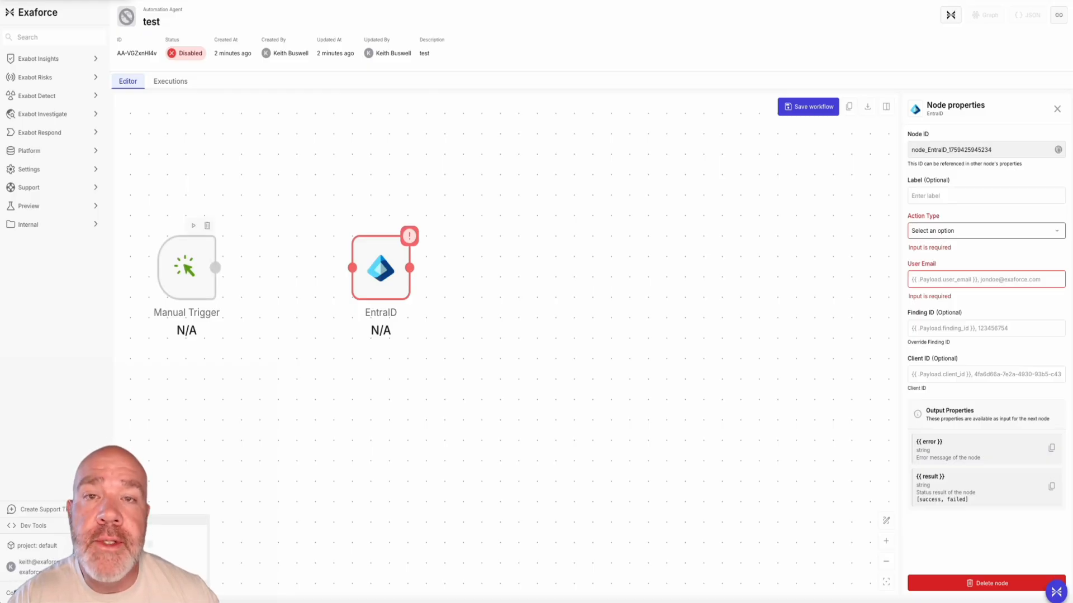
Examine the EntraID node's action types and its Finding ID and Client ID fields, and close its properties unchanged
left_click(950, 230)
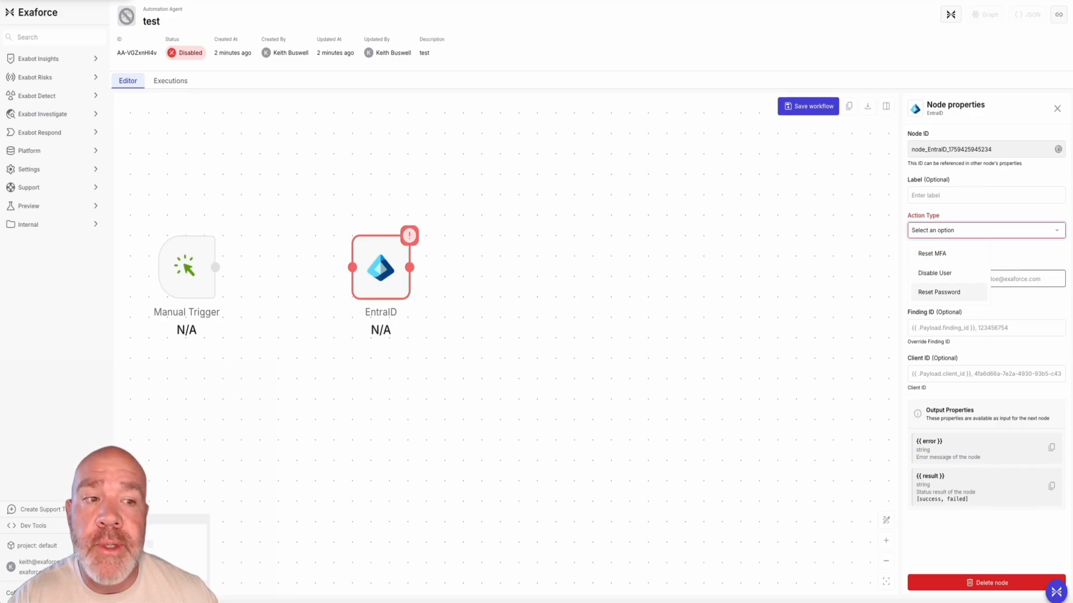
left_click(975, 329)
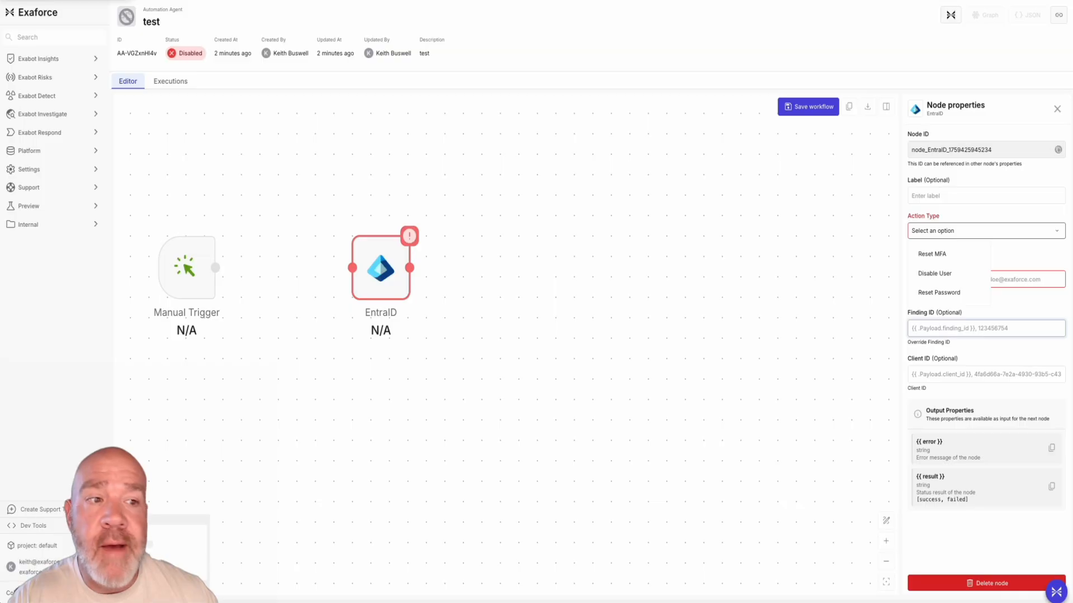
left_click(975, 374)
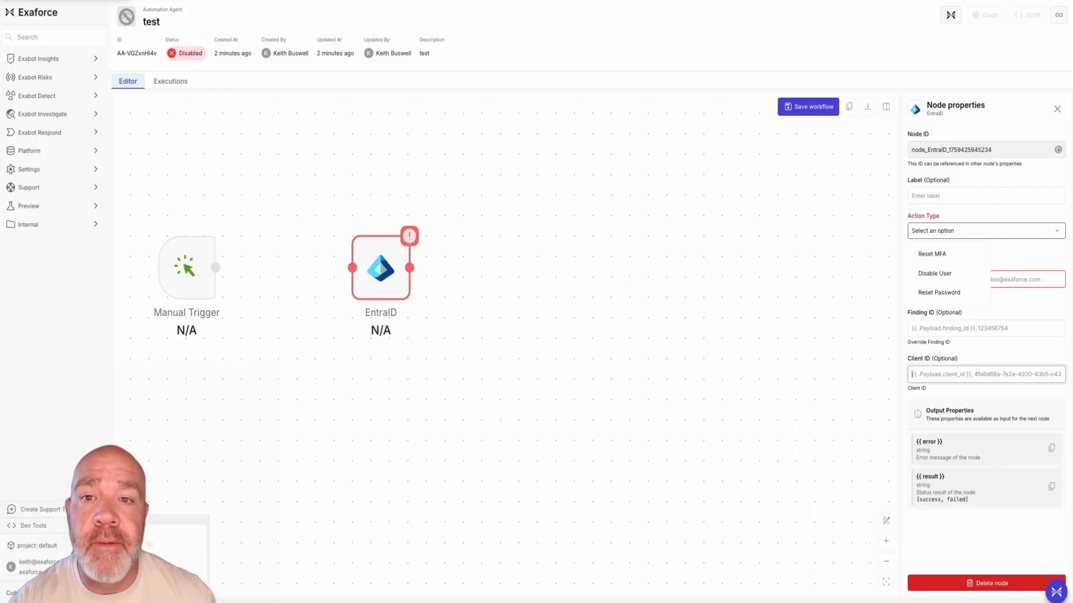
left_click(1058, 108)
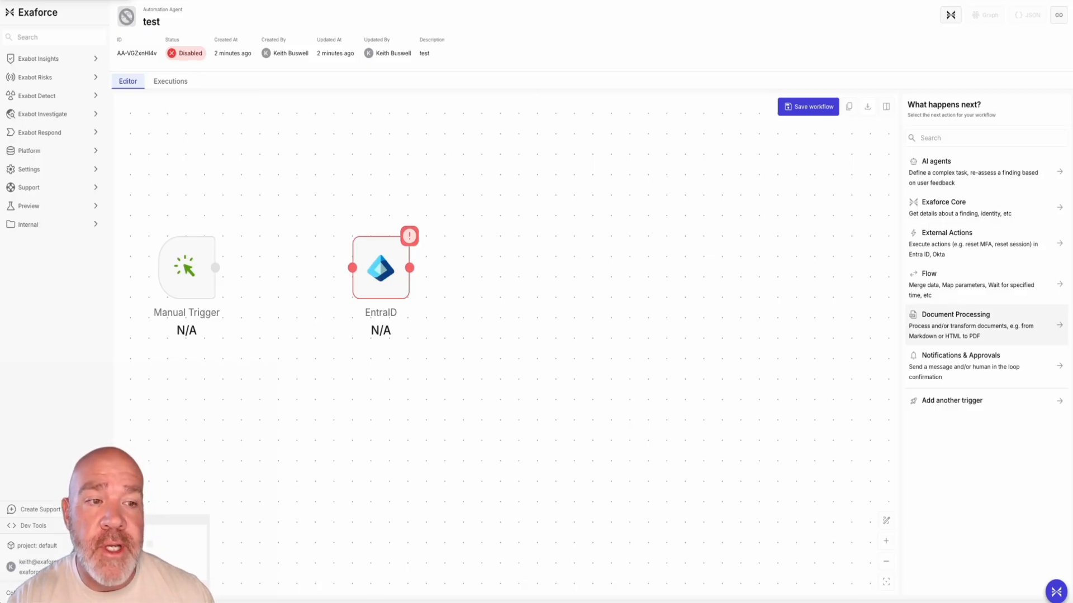
Review the Document Processing actions available for the workflow and go back to the action categories
left_click_drag(950, 325, 838, 319)
left_click(953, 326)
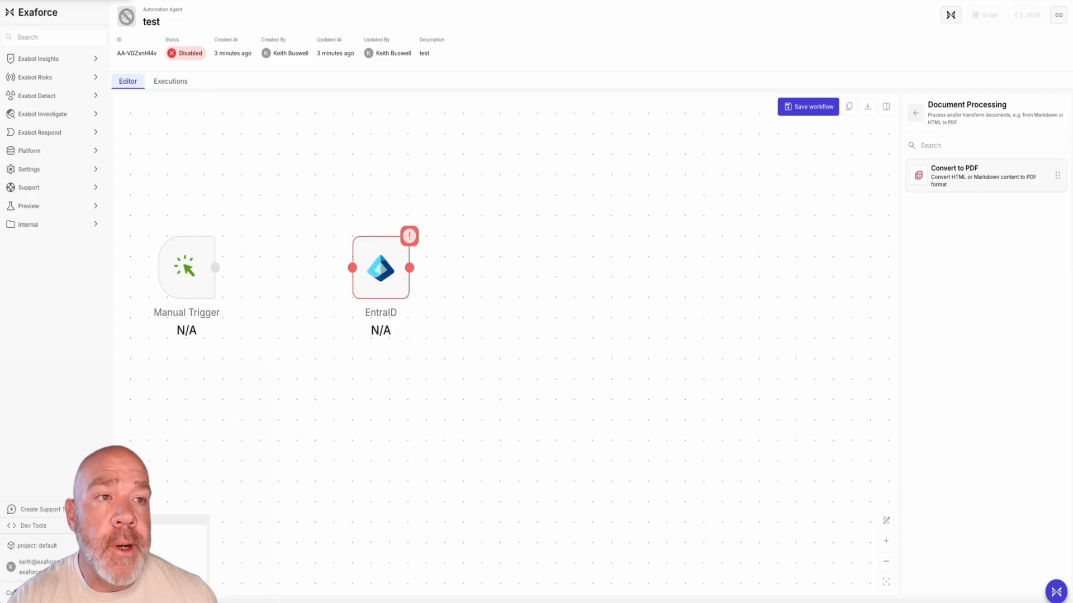
left_click(915, 114)
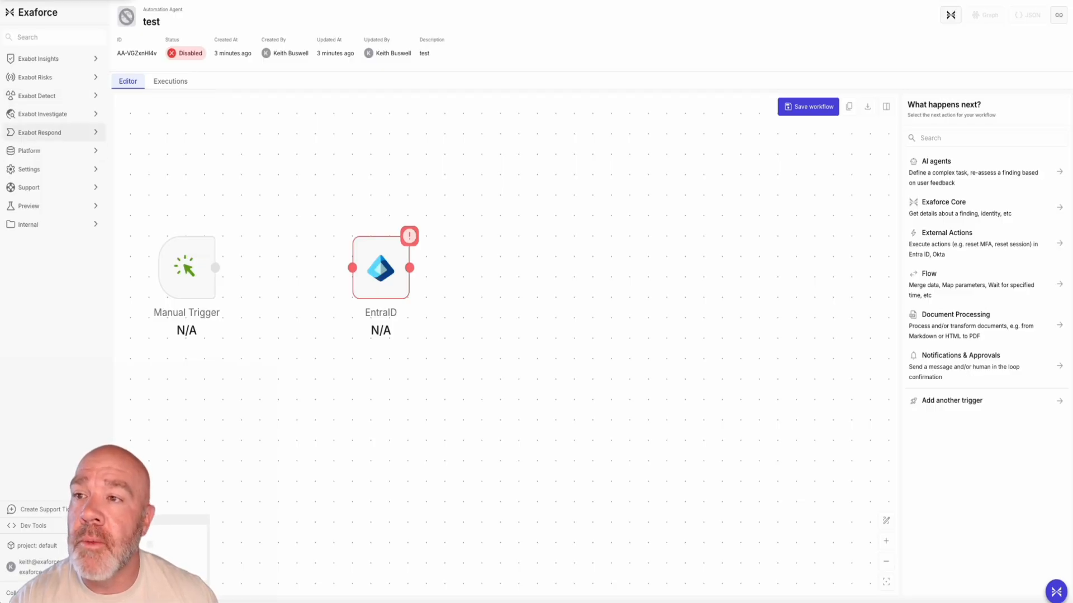
Head back to the automations area of Exabot Respond
left_click(41, 133)
left_click(37, 201)
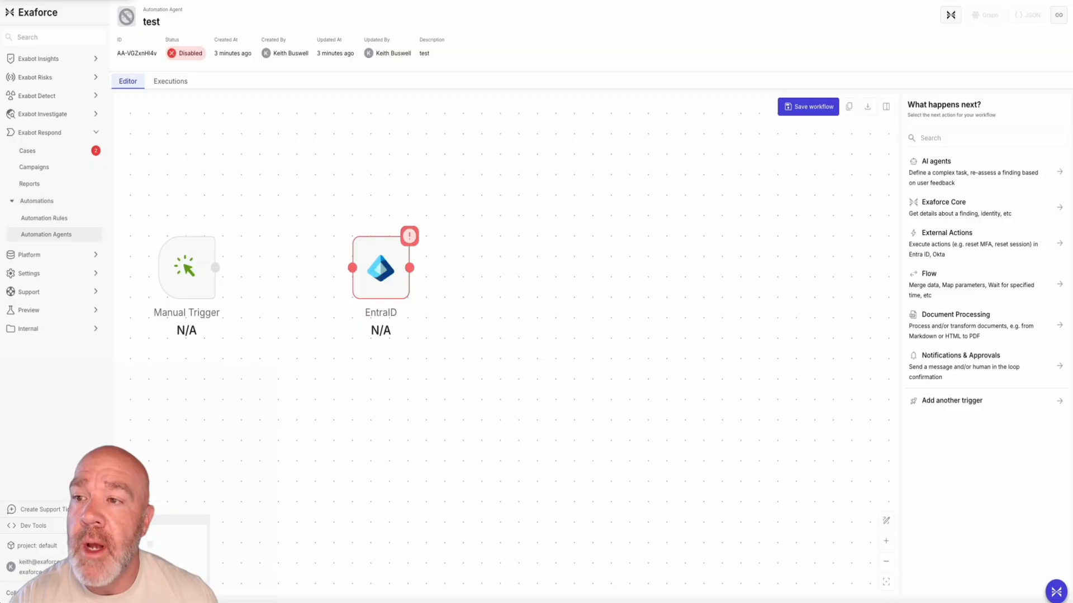